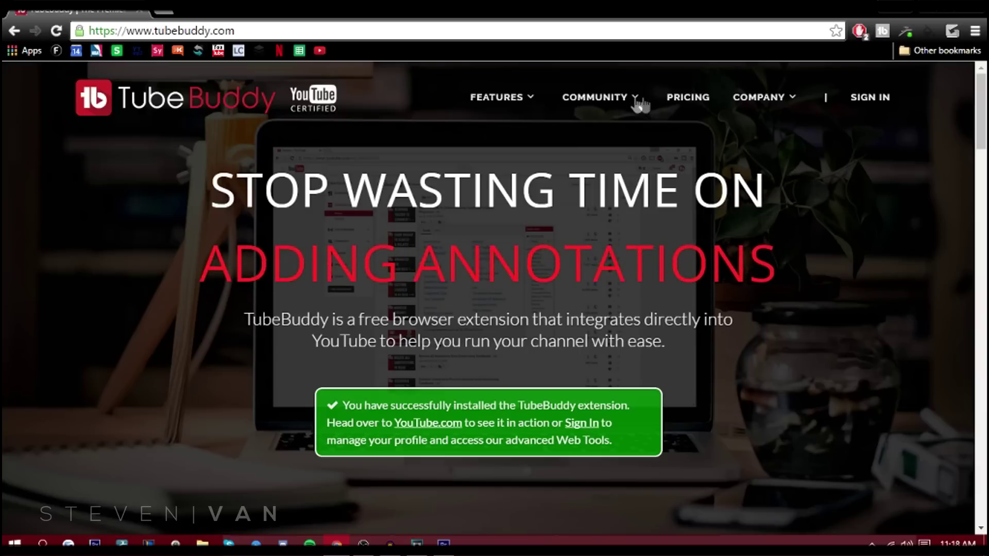
scroll(574, 165, "down", 5)
scroll(575, 164, "down", 5)
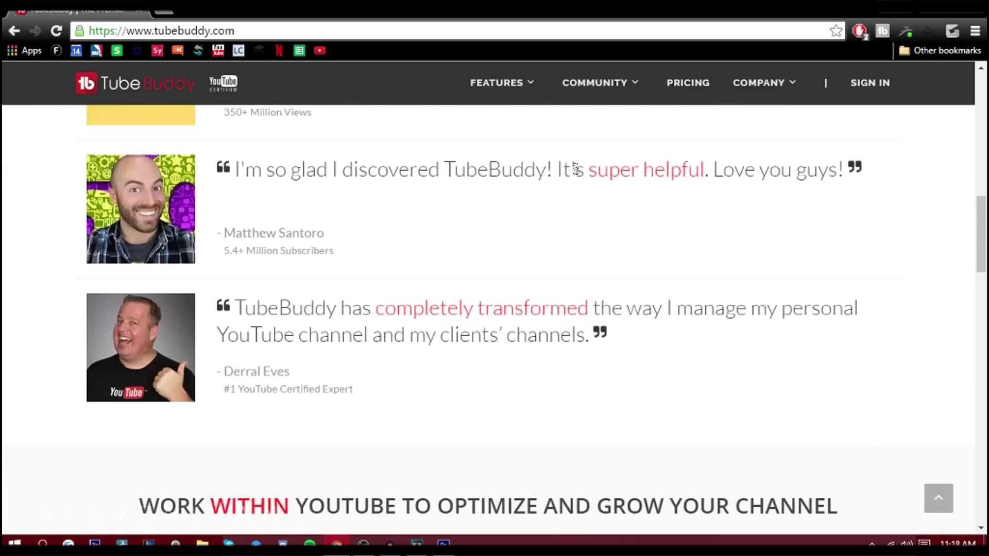
scroll(577, 169, "down", 8)
scroll(577, 189, "down", 8)
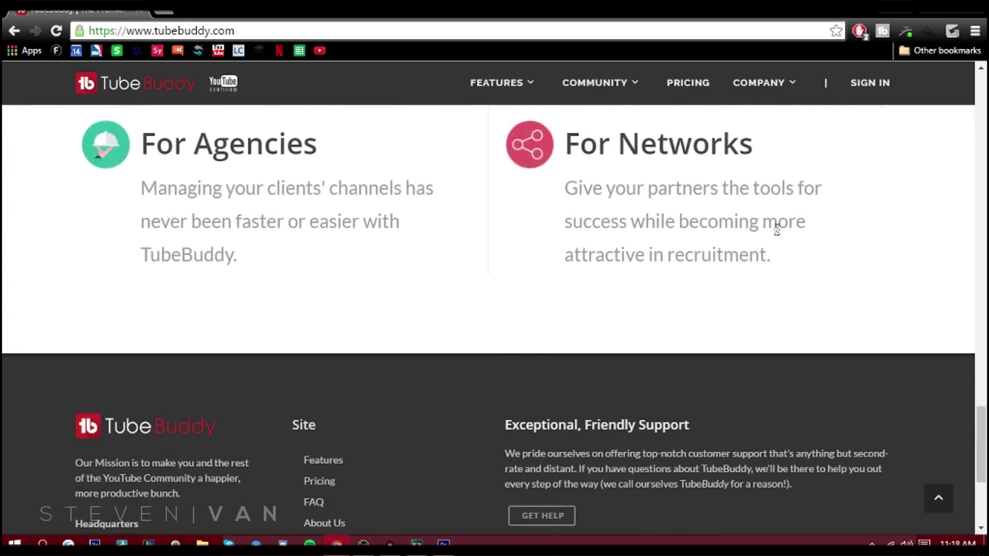
scroll(776, 230, "up", 4)
scroll(517, 275, "up", 3)
scroll(679, 275, "down", 6)
scroll(679, 274, "up", 10)
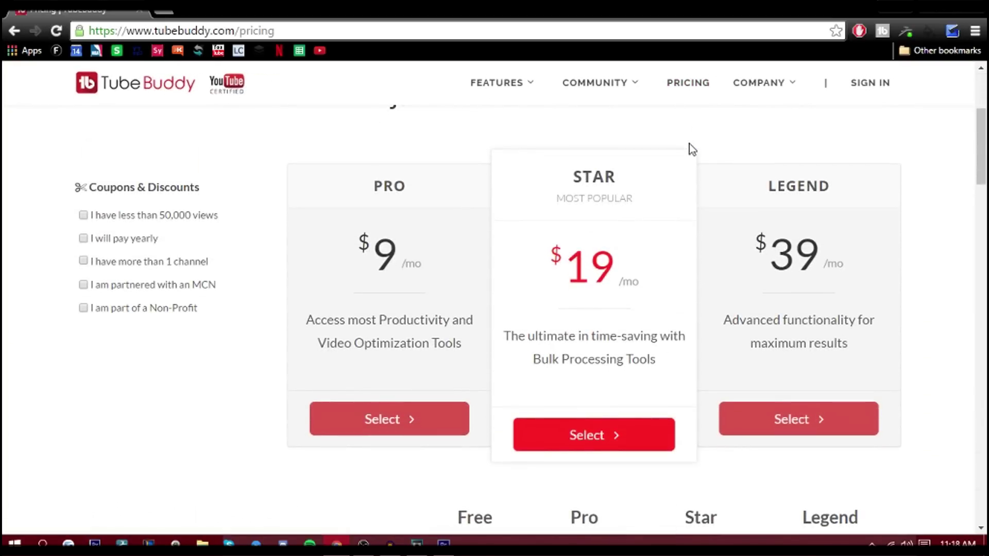
scroll(395, 439, "down", 5)
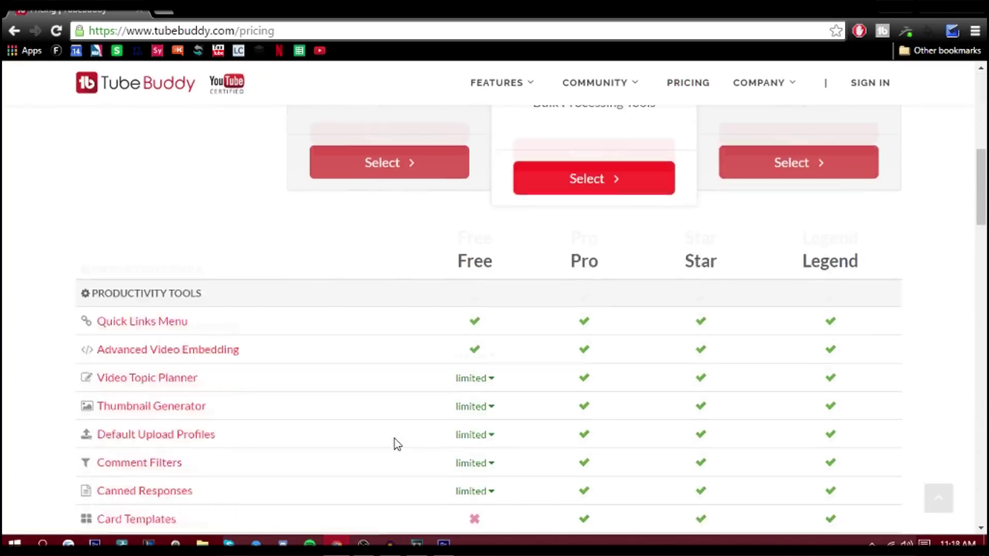
scroll(396, 439, "down", 3)
scroll(395, 439, "down", 3)
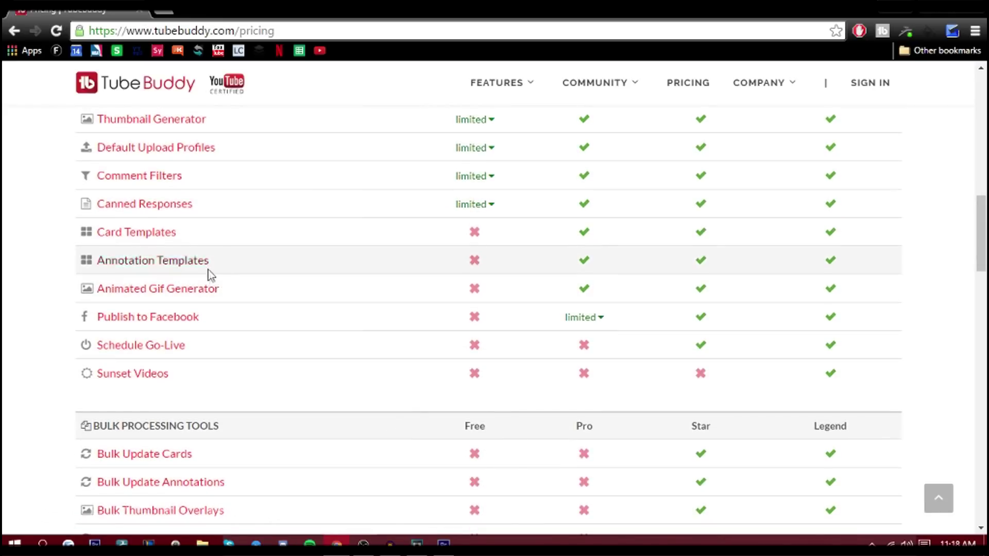
scroll(209, 271, "down", 3)
scroll(271, 371, "down", 1)
scroll(479, 373, "down", 4)
scroll(479, 373, "down", 8)
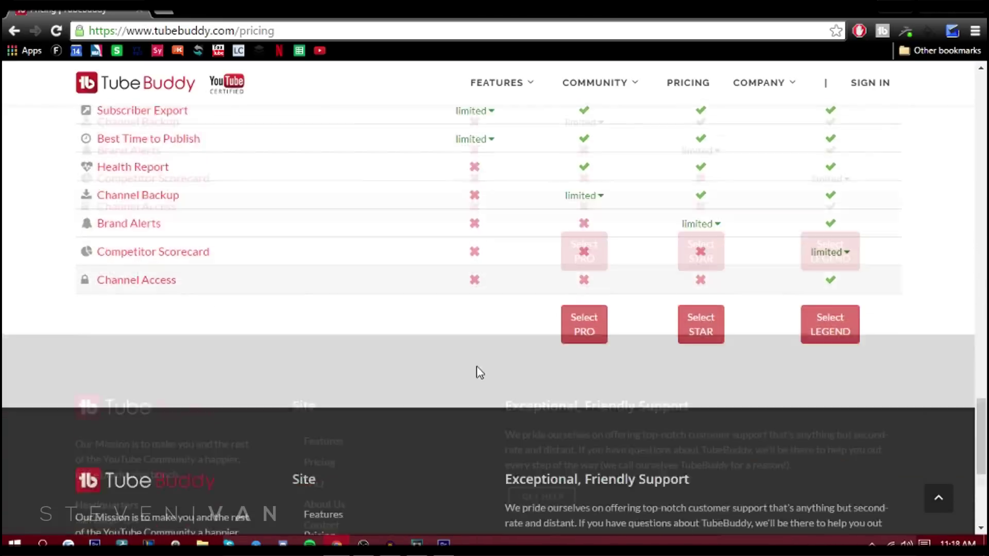
scroll(465, 267, "up", 5)
scroll(476, 320, "up", 5)
scroll(477, 321, "up", 8)
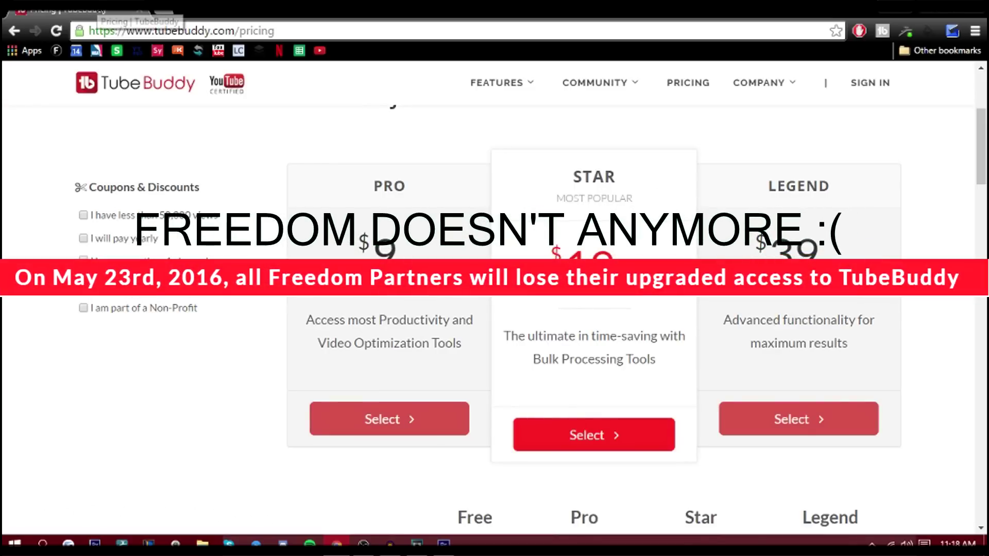
scroll(431, 138, "up", 4)
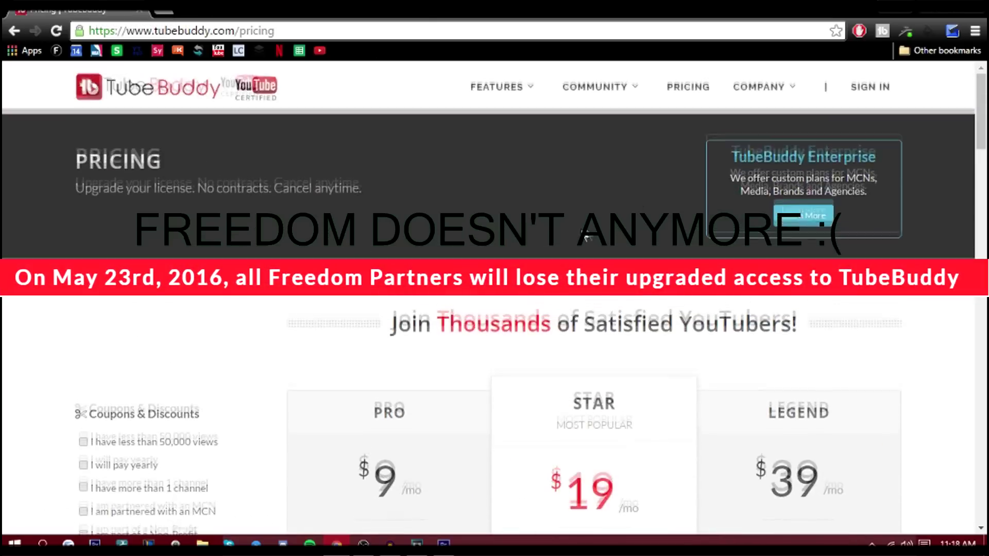
scroll(431, 138, "down", 2)
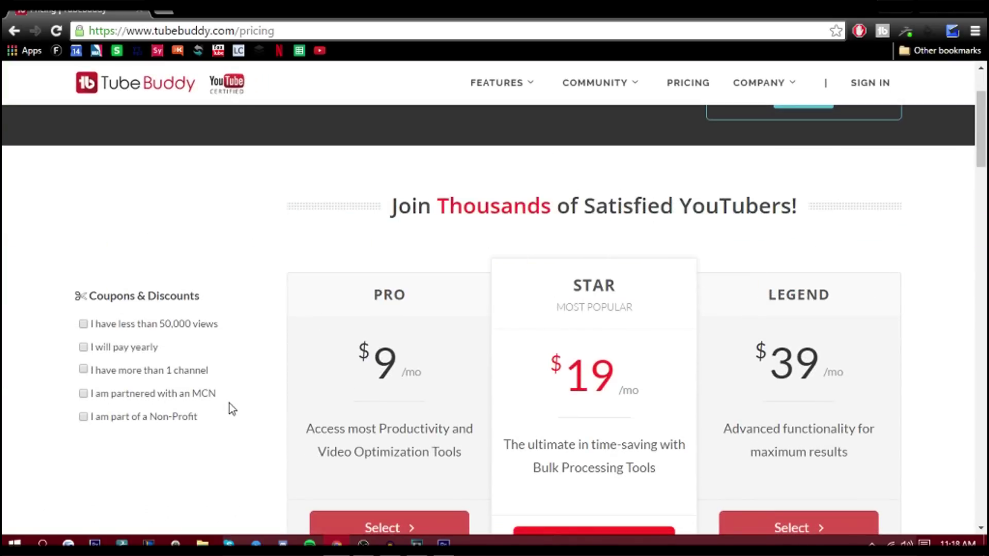
left_click(84, 370)
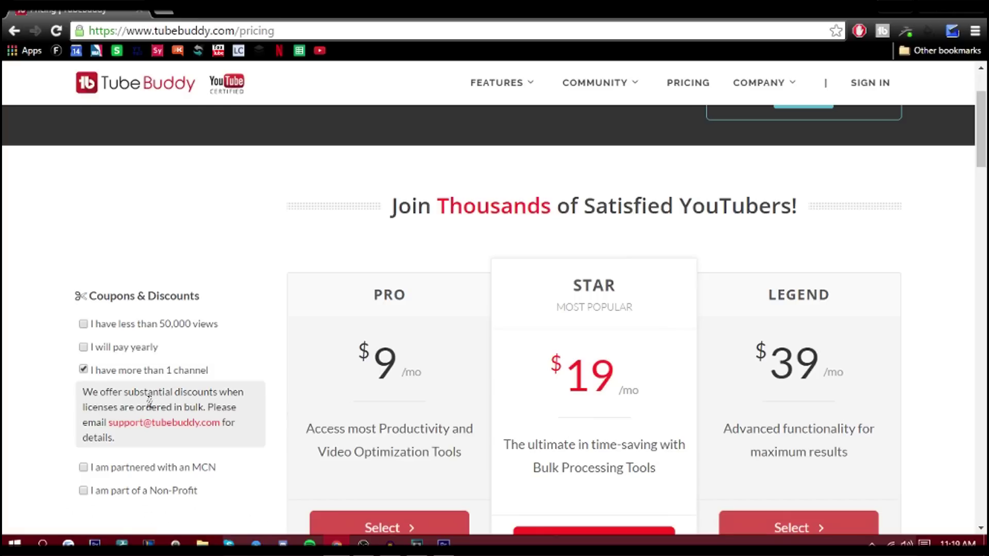
left_click(84, 370)
left_click(84, 347)
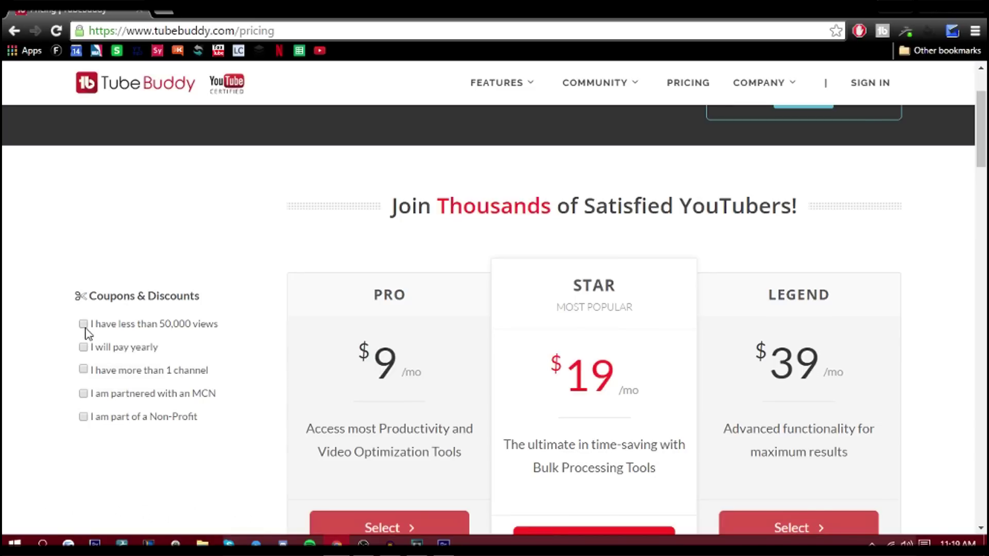
scroll(87, 333, "up", 3)
scroll(93, 323, "down", 15)
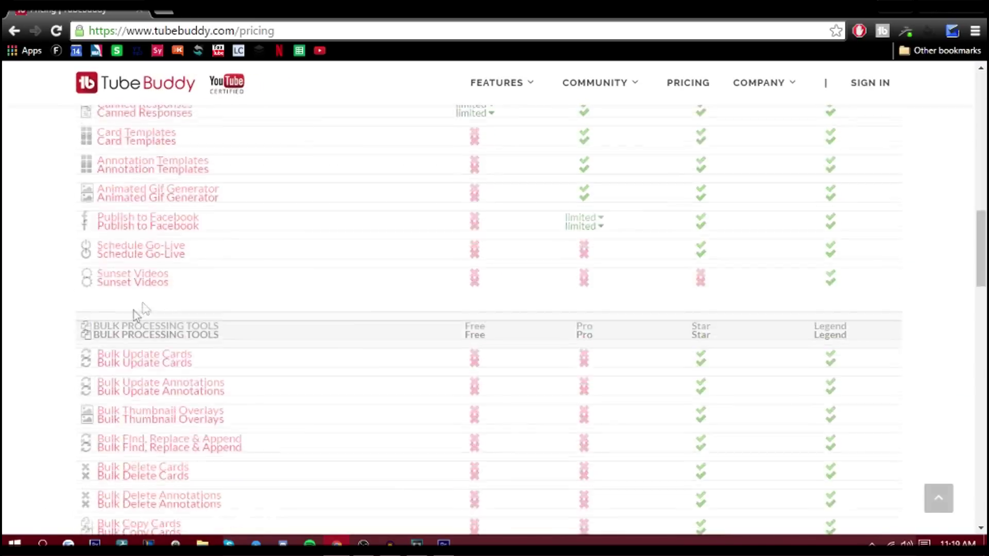
scroll(69, 325, "down", 5)
scroll(46, 324, "down", 3)
scroll(127, 350, "down", 5)
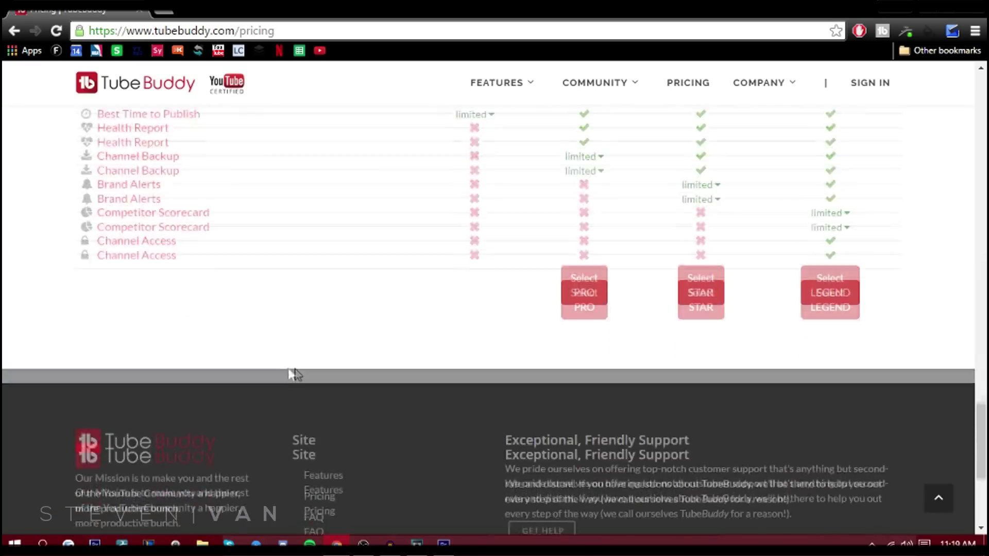
scroll(235, 260, "up", 5)
scroll(695, 333, "up", 8)
scroll(811, 282, "up", 5)
scroll(811, 282, "up", 5)
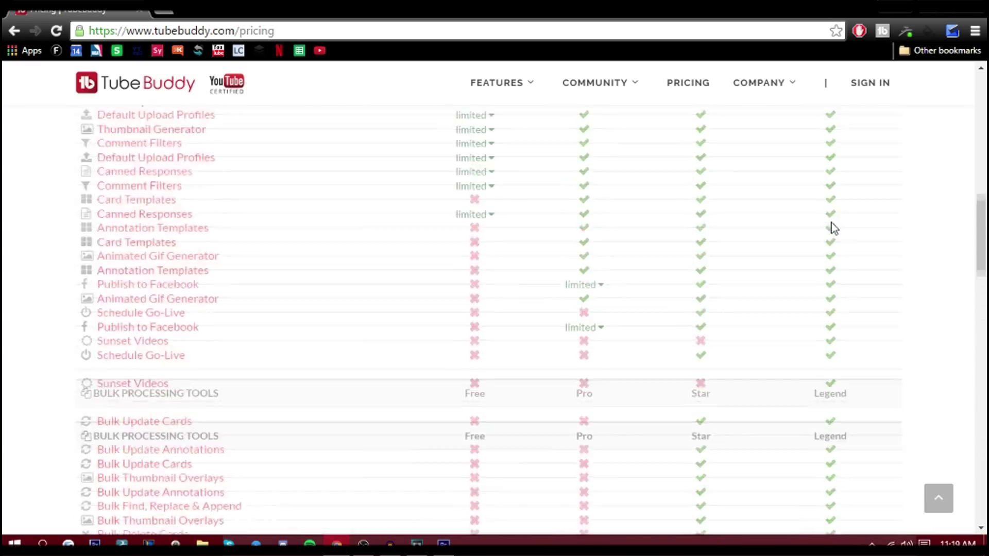
scroll(831, 233, "up", 6)
scroll(835, 223, "up", 2)
scroll(835, 223, "up", 8)
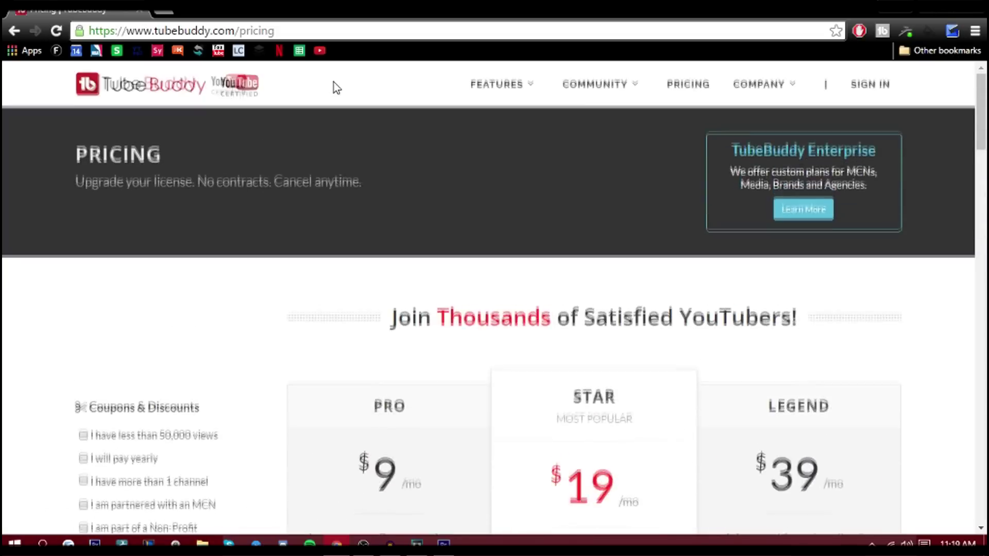
scroll(441, 227, "up", 2)
left_click(301, 31)
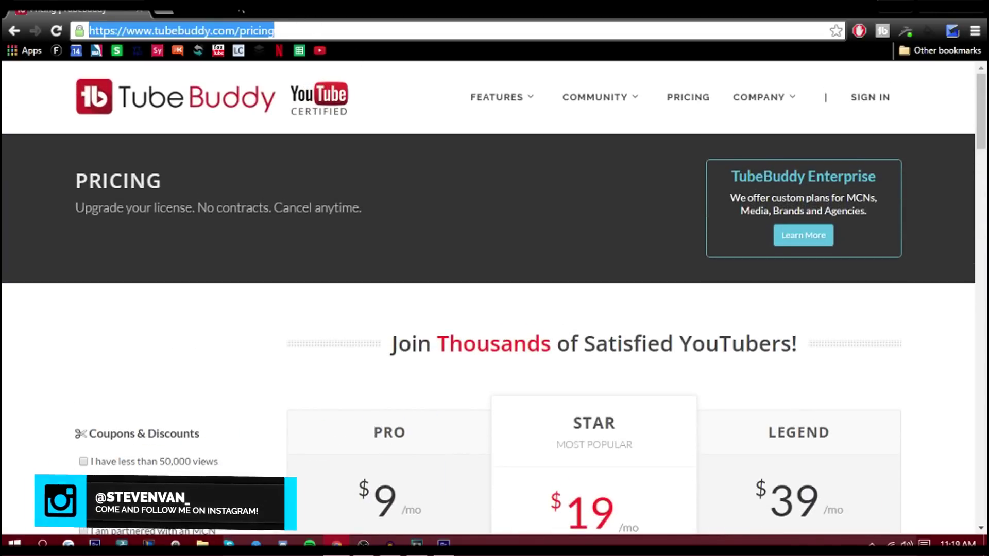
type("youtube.com")
Load youtube.com and bring up TubeBuddy's Competitor Scorecard comparing channels like MrBeast.
key("Return")
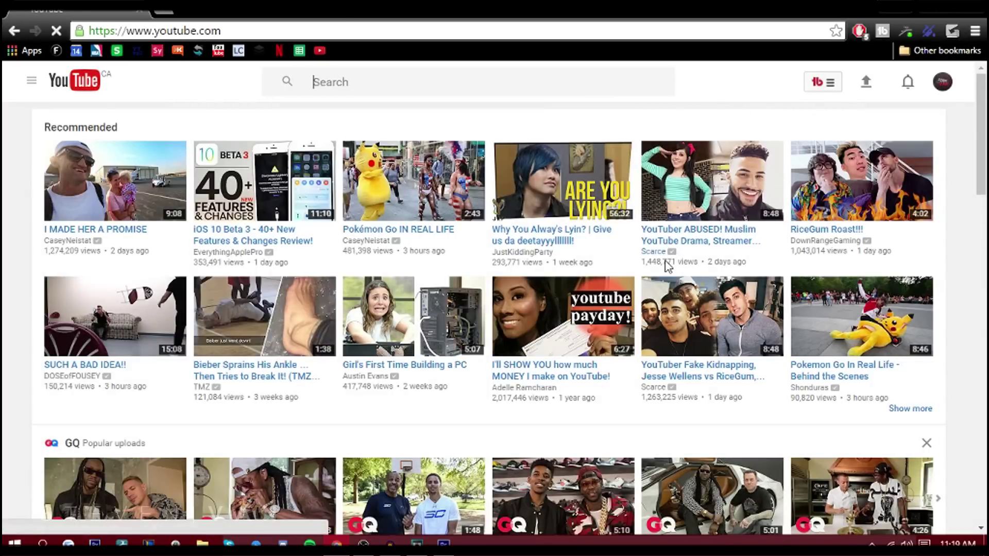
left_click(823, 83)
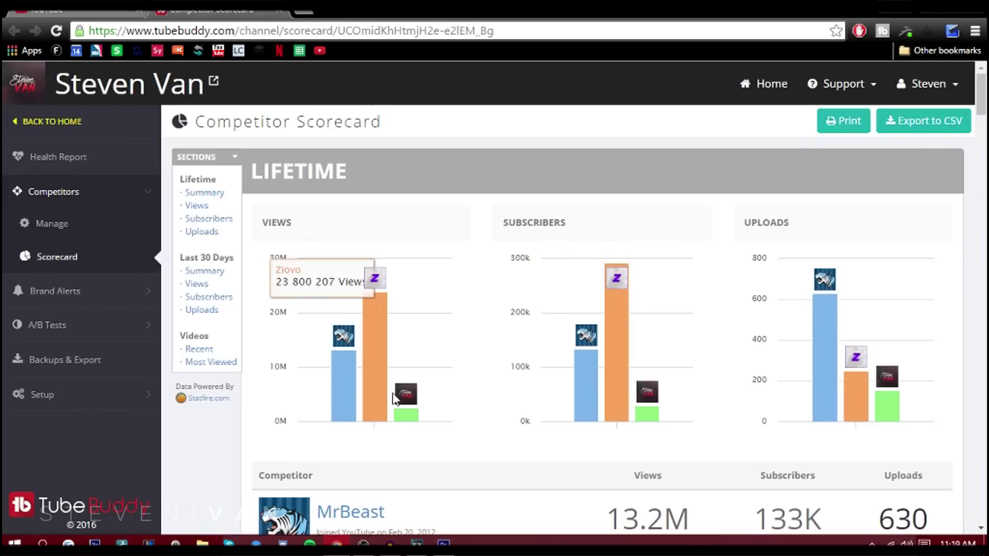
scroll(646, 344, "down", 5)
scroll(647, 344, "down", 5)
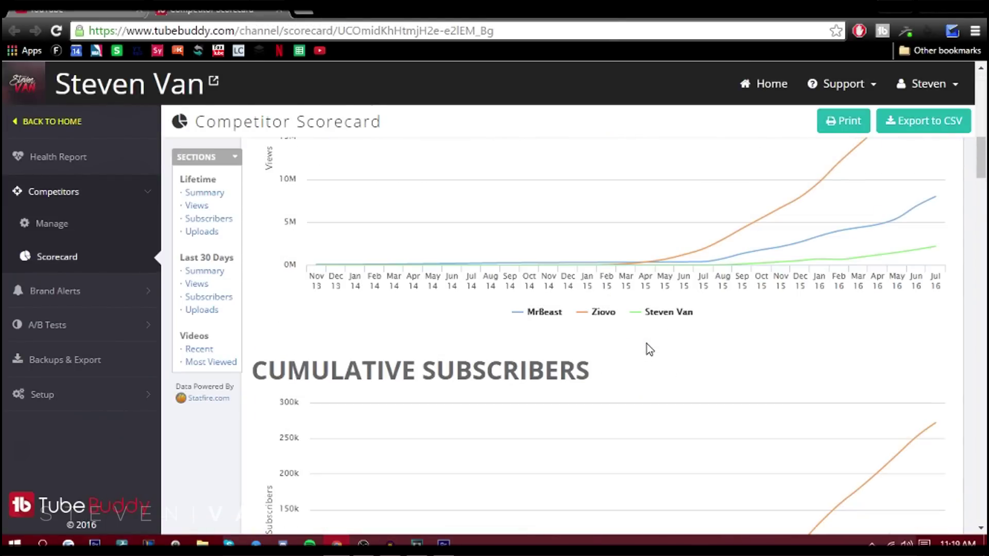
scroll(647, 344, "down", 5)
scroll(646, 344, "up", 10)
scroll(647, 343, "down", 5)
scroll(647, 344, "down", 5)
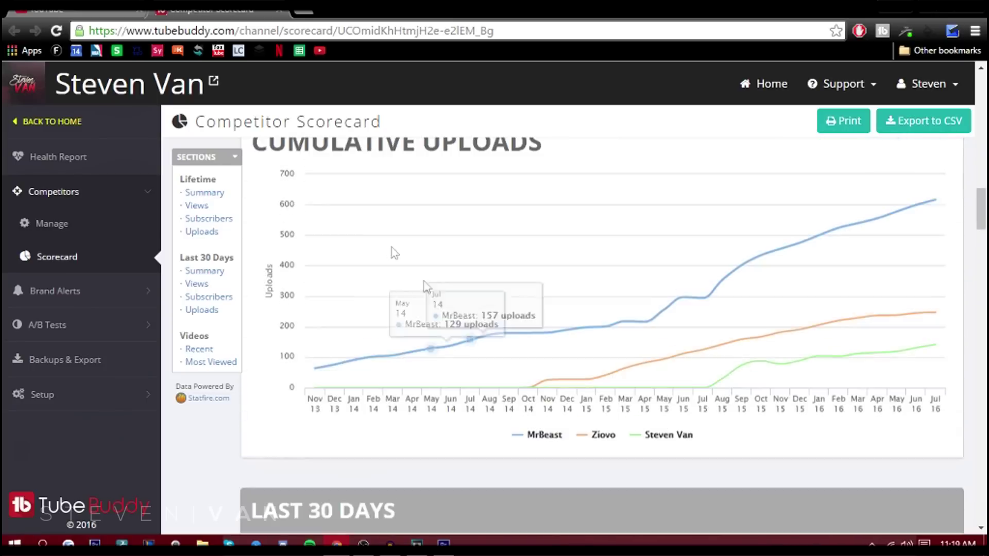
scroll(417, 248, "up", 5)
scroll(428, 251, "up", 5)
scroll(846, 224, "down", 10)
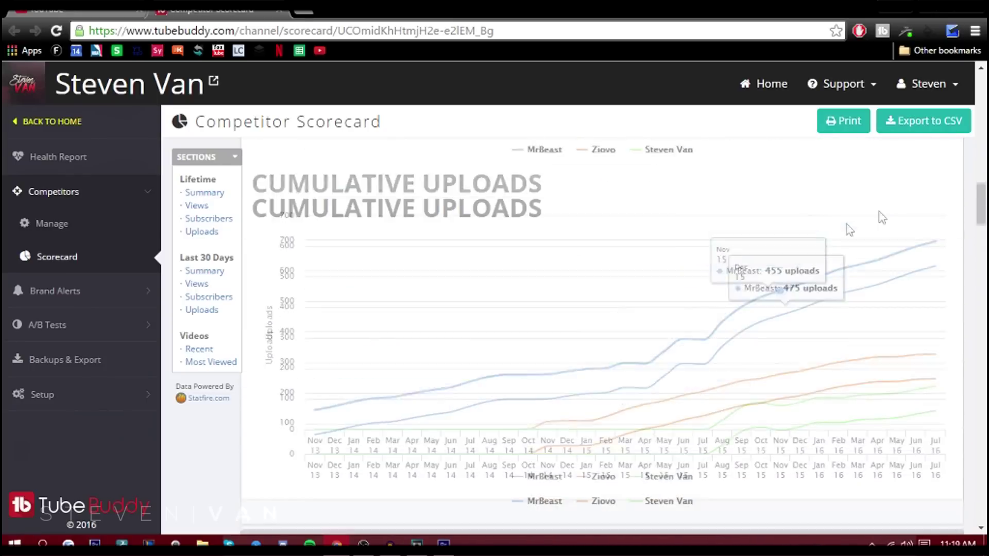
scroll(895, 278, "down", 2)
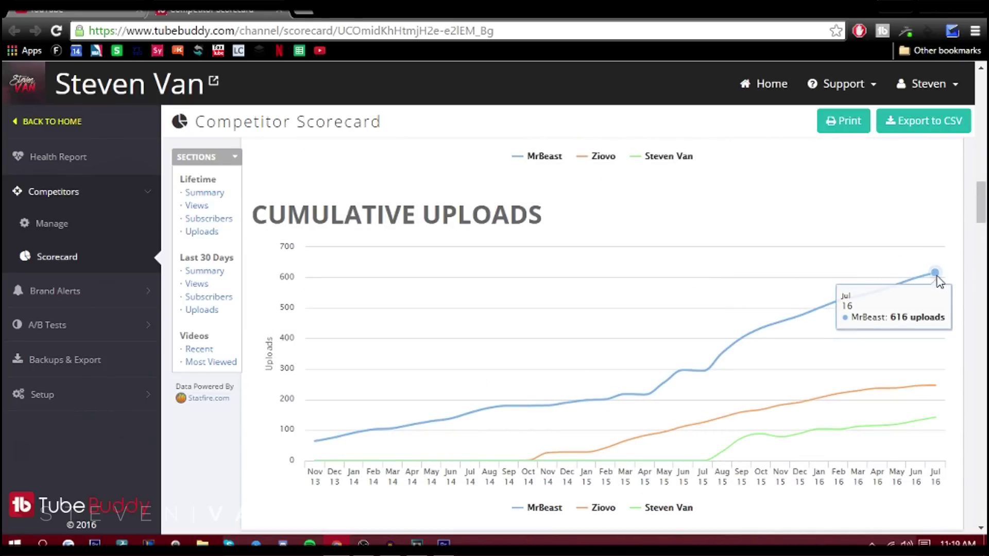
scroll(938, 280, "up", 10)
scroll(660, 294, "down", 5)
scroll(640, 280, "down", 4)
scroll(640, 280, "up", 2)
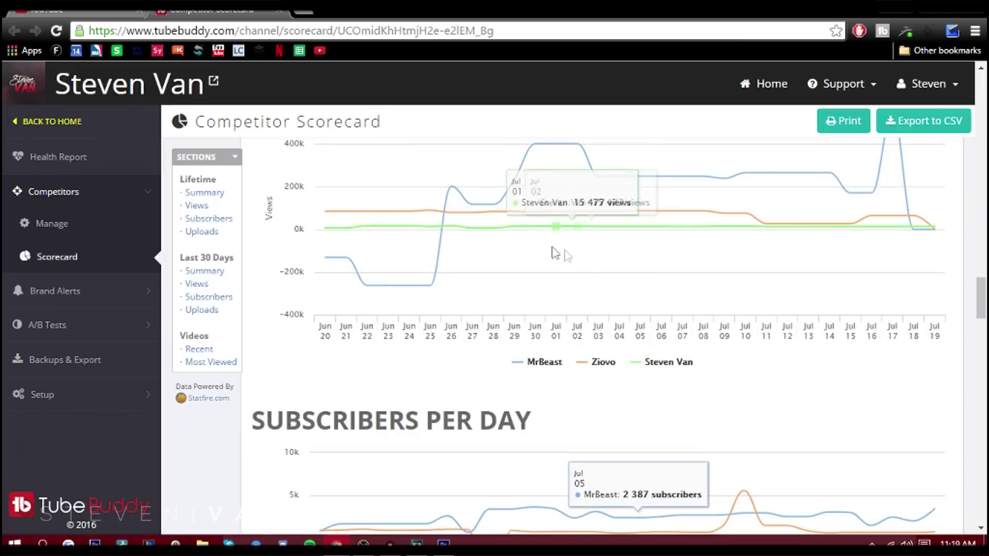
scroll(554, 253, "up", 4)
scroll(464, 232, "up", 1)
scroll(889, 397, "down", 1)
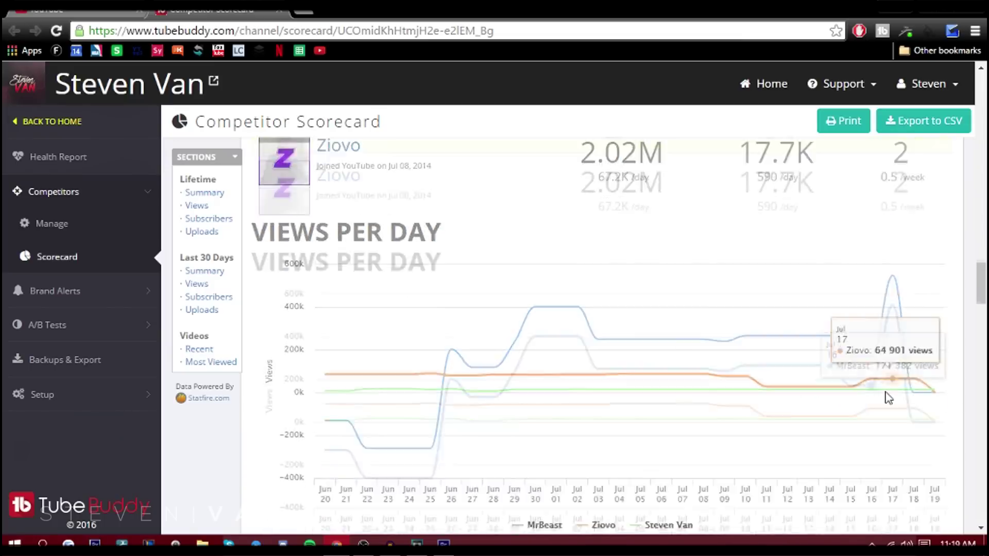
scroll(888, 397, "down", 1)
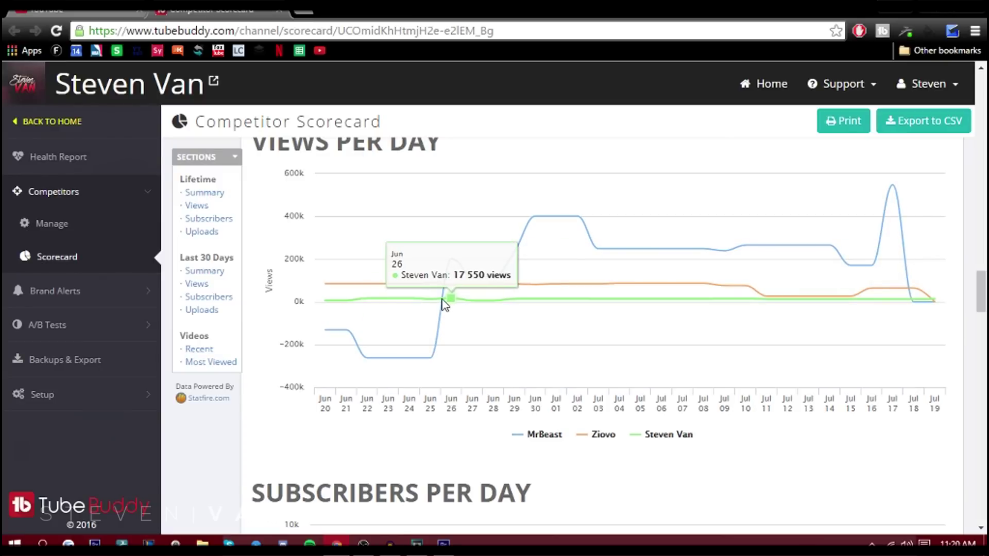
scroll(450, 287, "down", 2)
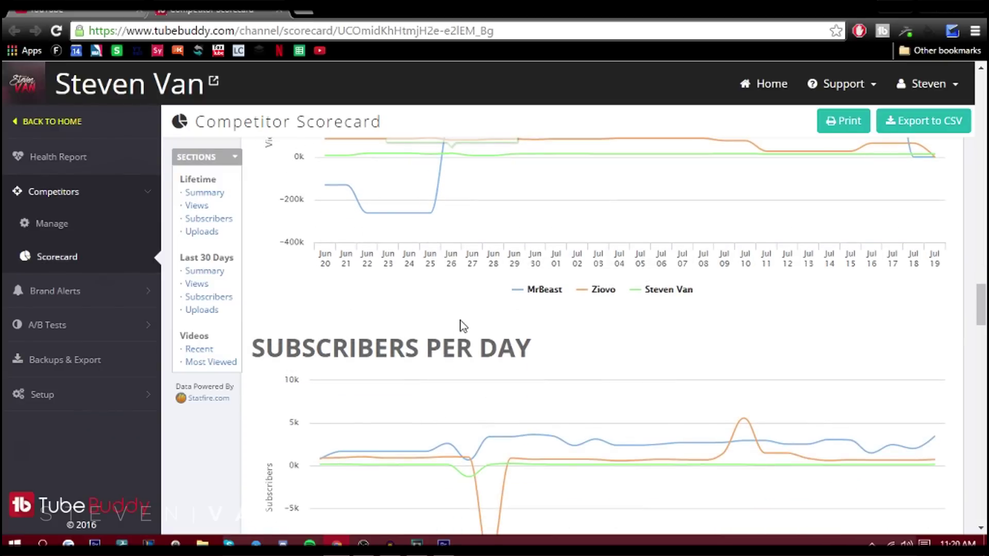
scroll(463, 325, "down", 2)
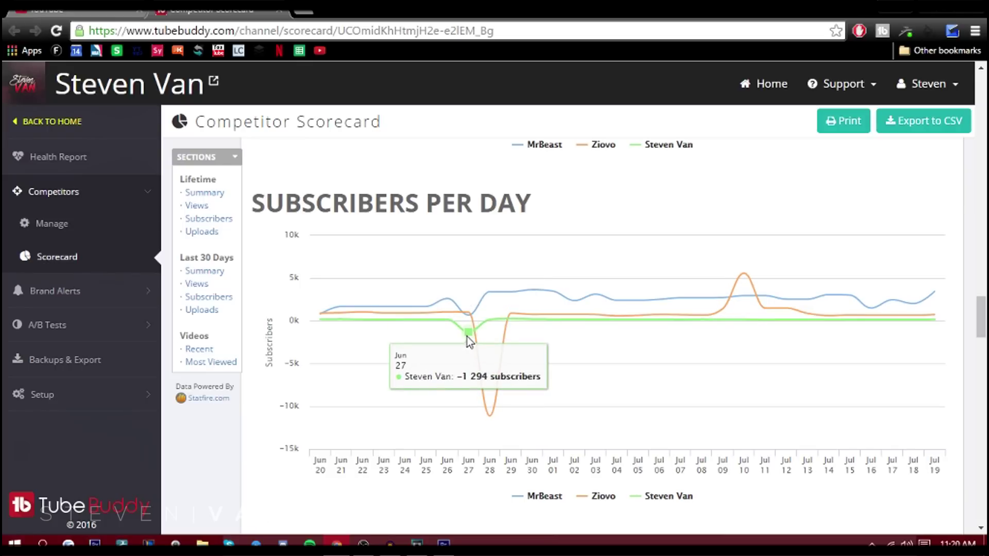
scroll(944, 330, "down", 5)
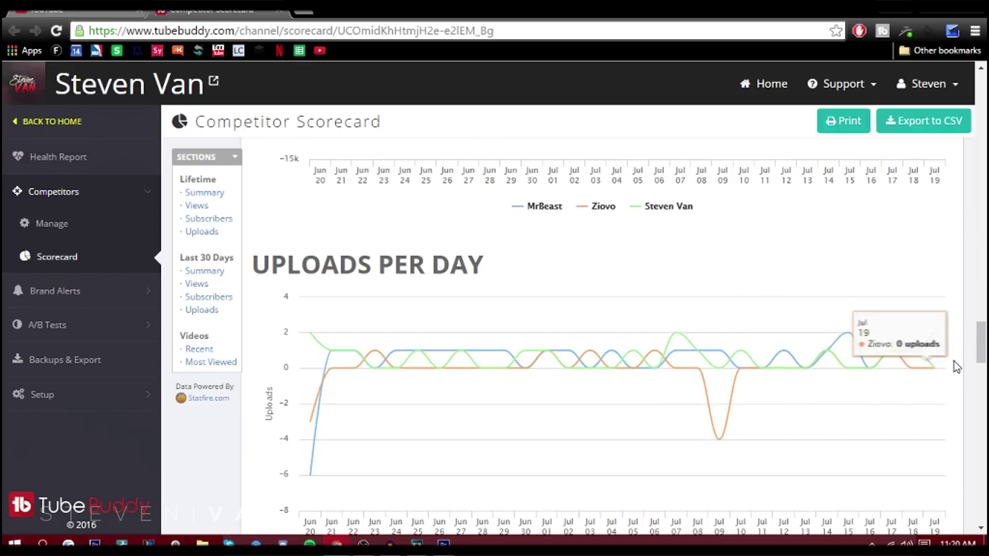
scroll(889, 232, "down", 3)
scroll(629, 358, "down", 4)
scroll(541, 325, "down", 4)
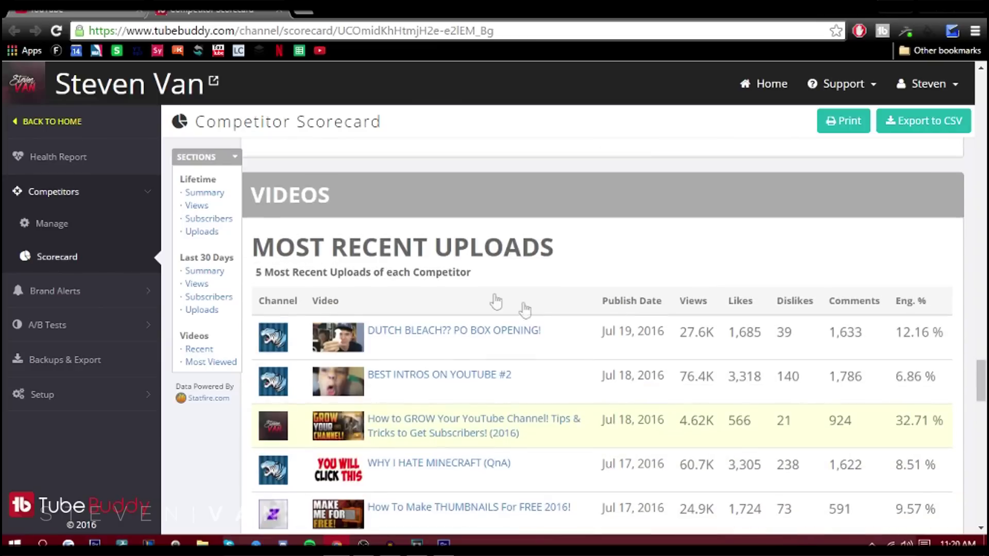
left_click_drag(417, 246, 523, 247)
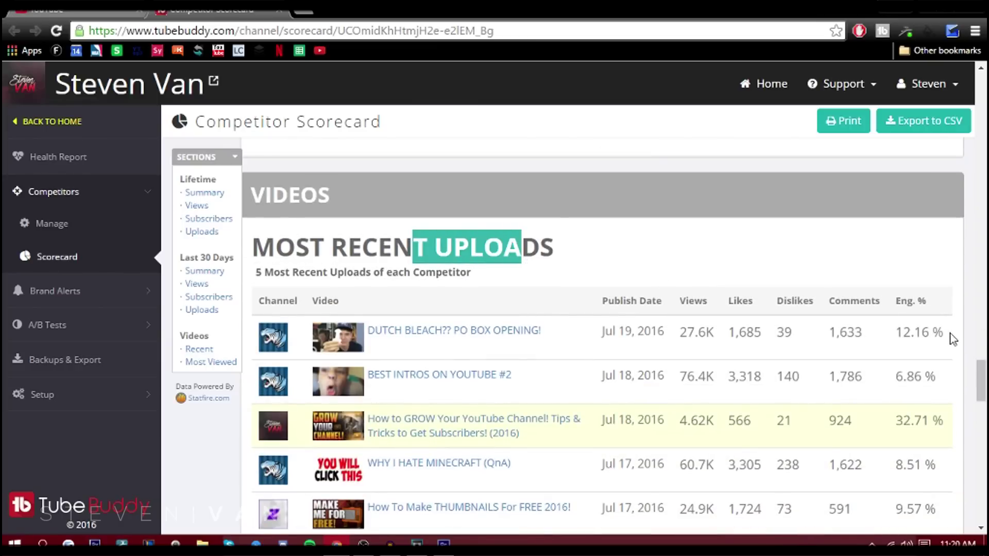
scroll(838, 341, "down", 2)
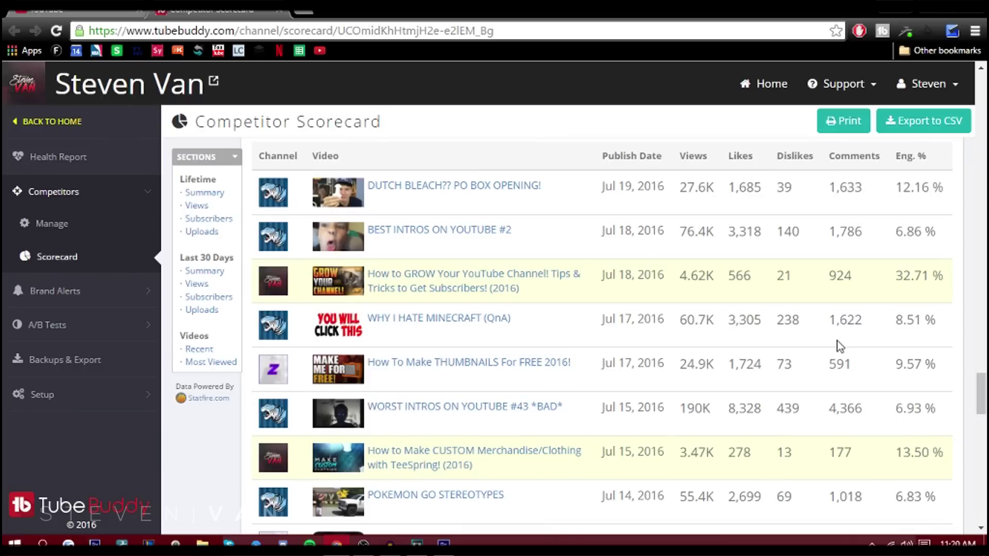
scroll(840, 346, "down", 2)
scroll(839, 346, "down", 8)
scroll(840, 347, "down", 3)
scroll(840, 347, "up", 3)
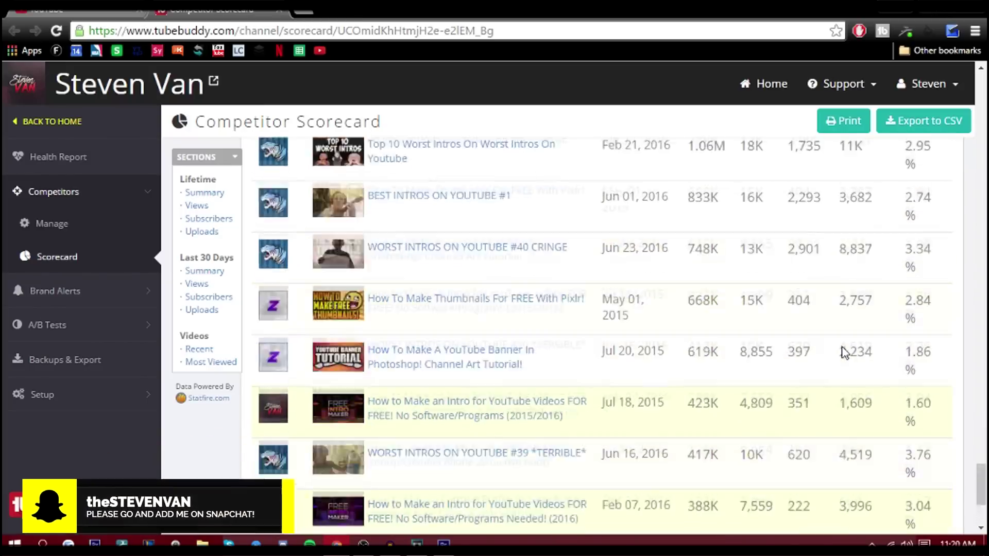
scroll(844, 352, "up", 5)
scroll(819, 356, "up", 2)
scroll(532, 371, "down", 6)
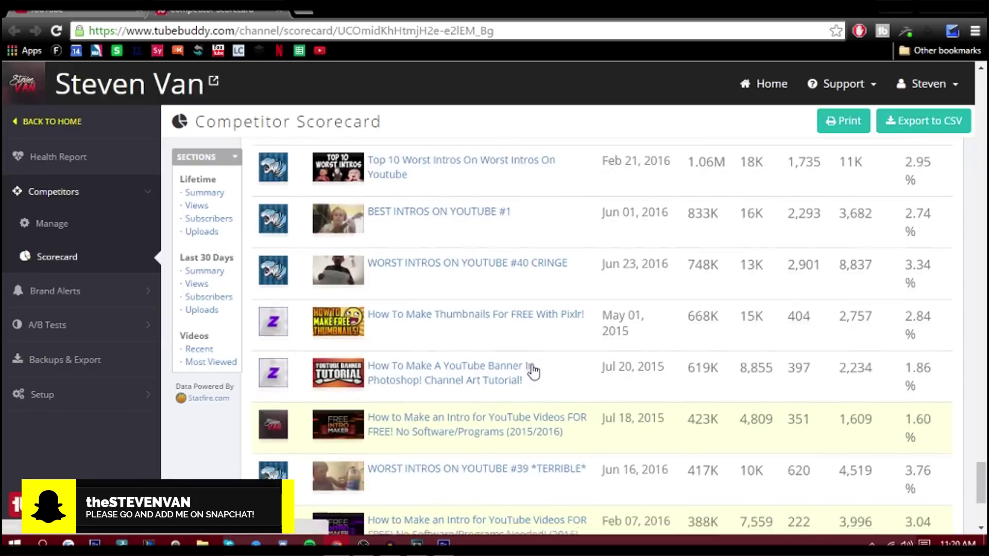
scroll(532, 372, "down", 4)
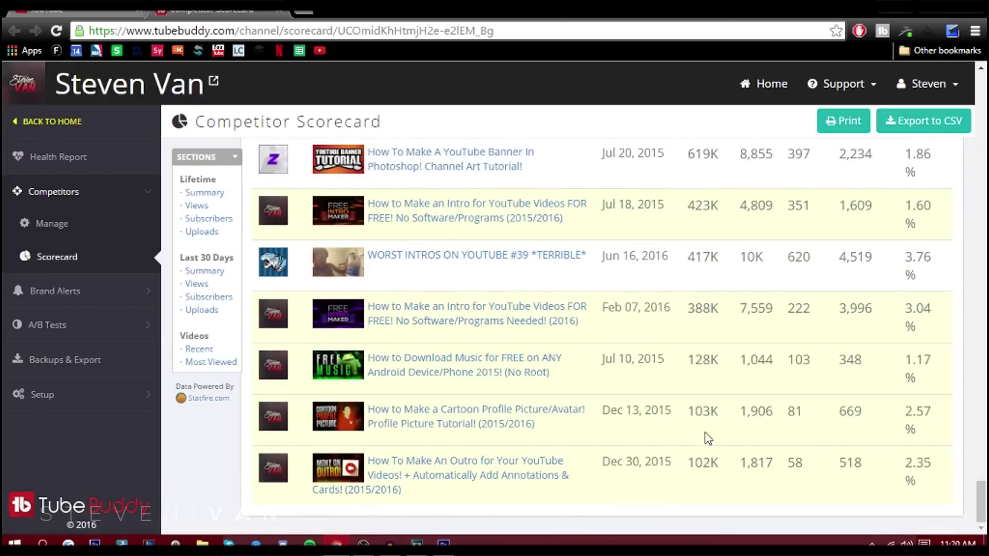
scroll(464, 372, "up", 4)
scroll(448, 369, "up", 4)
scroll(457, 401, "up", 4)
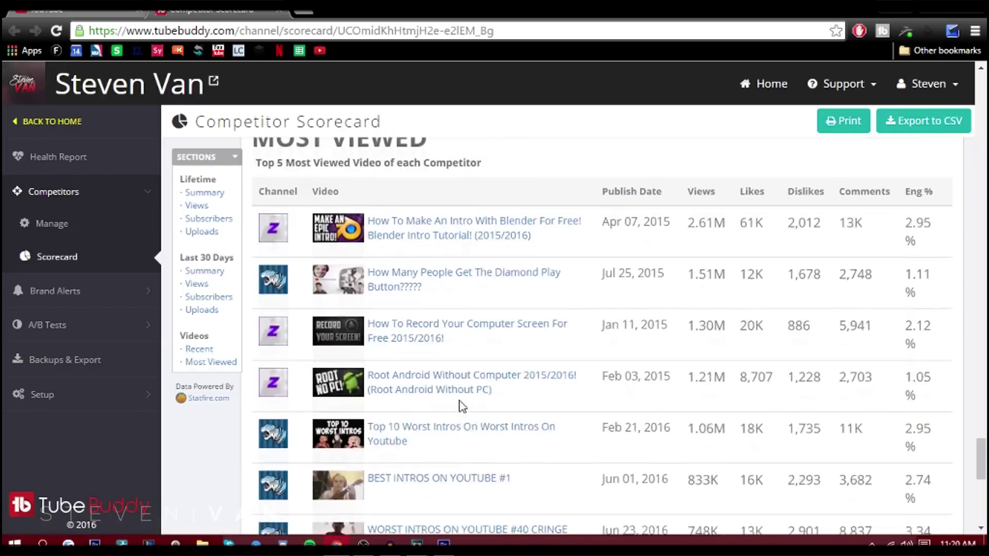
scroll(468, 423, "up", 4)
scroll(468, 422, "up", 4)
scroll(471, 410, "up", 4)
scroll(716, 346, "up", 10)
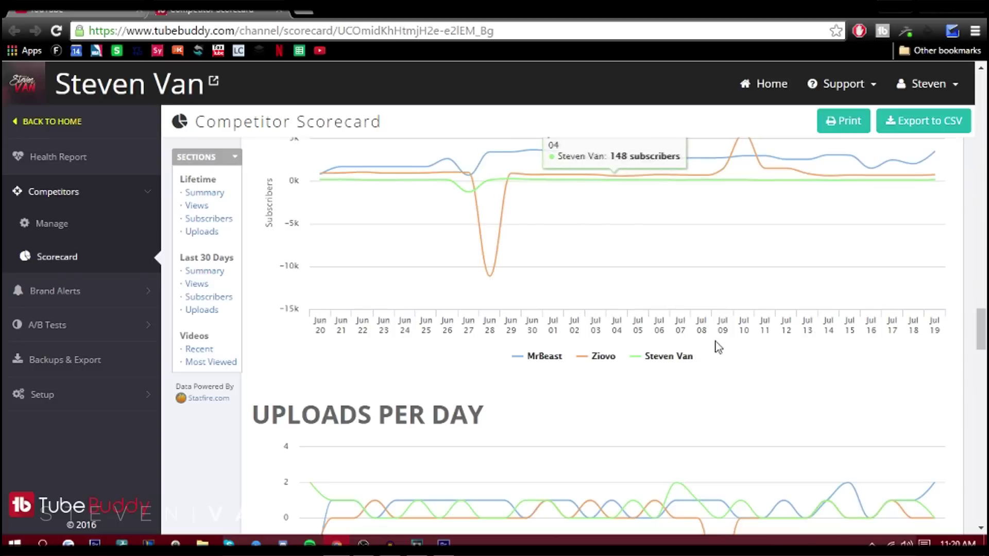
scroll(699, 309, "up", 4)
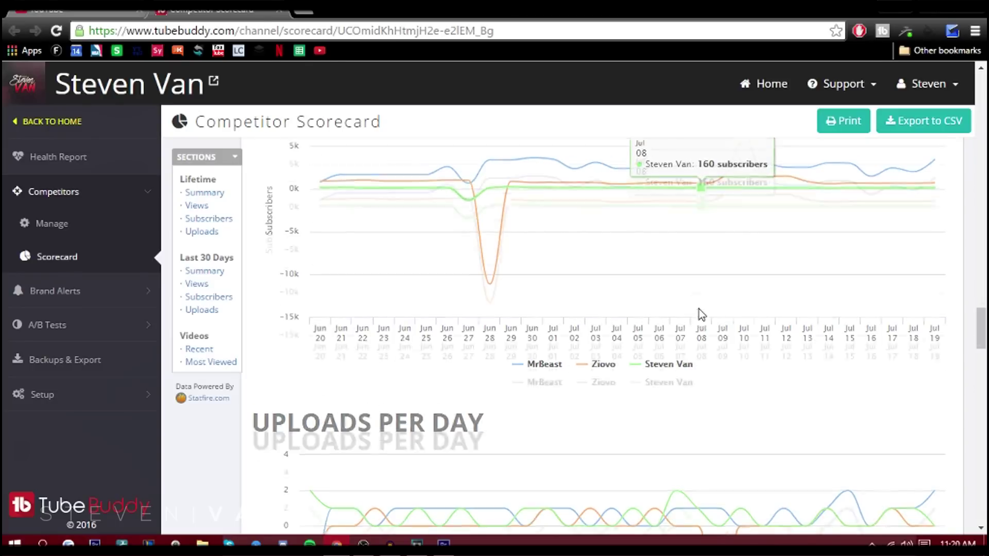
scroll(699, 309, "up", 5)
scroll(699, 309, "up", 5)
scroll(699, 310, "up", 4)
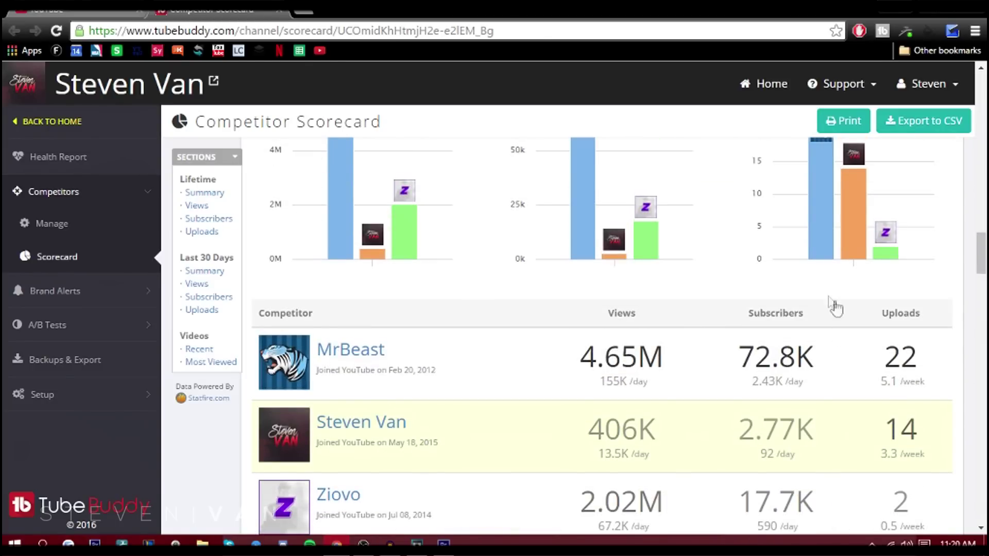
scroll(837, 309, "up", 1)
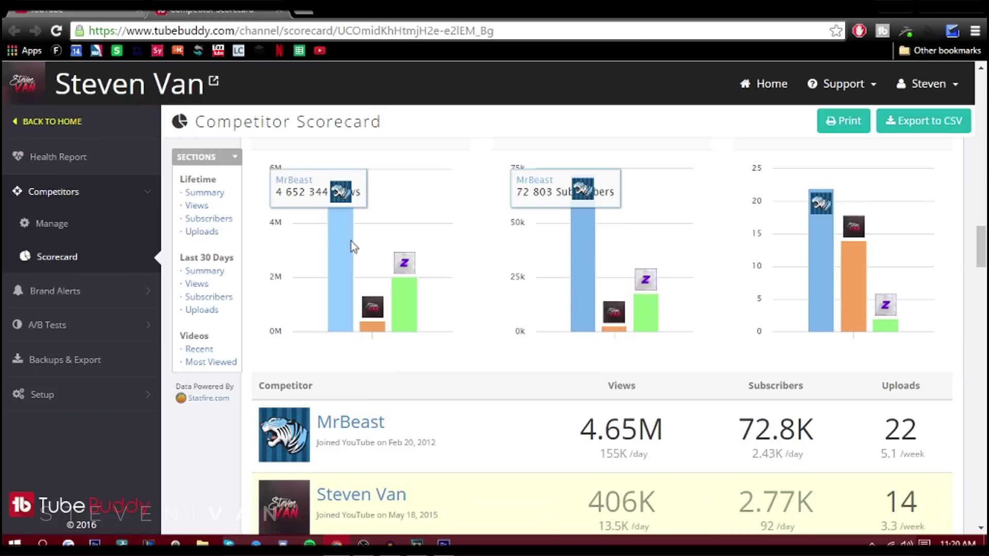
mouse_move(341, 208)
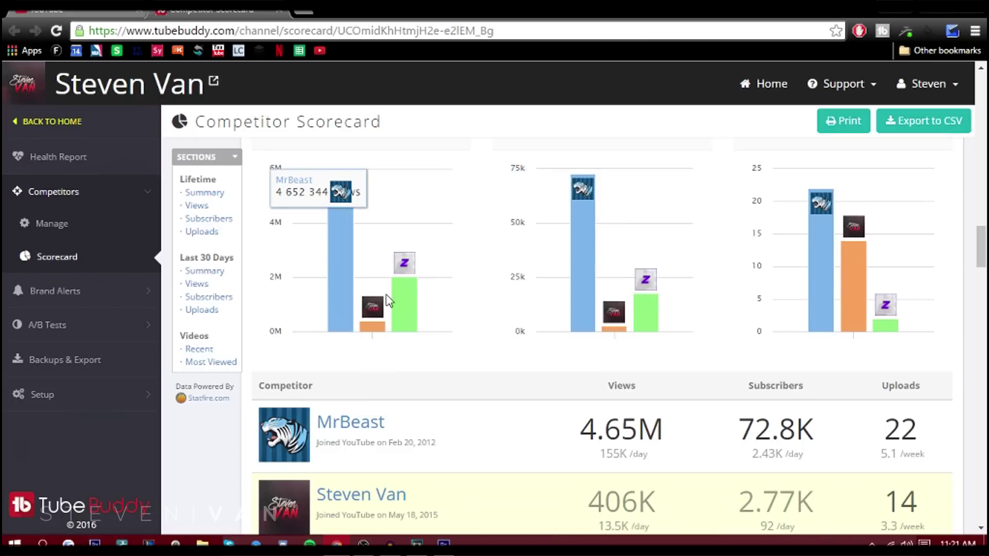
scroll(419, 305, "up", 1)
scroll(420, 305, "up", 2)
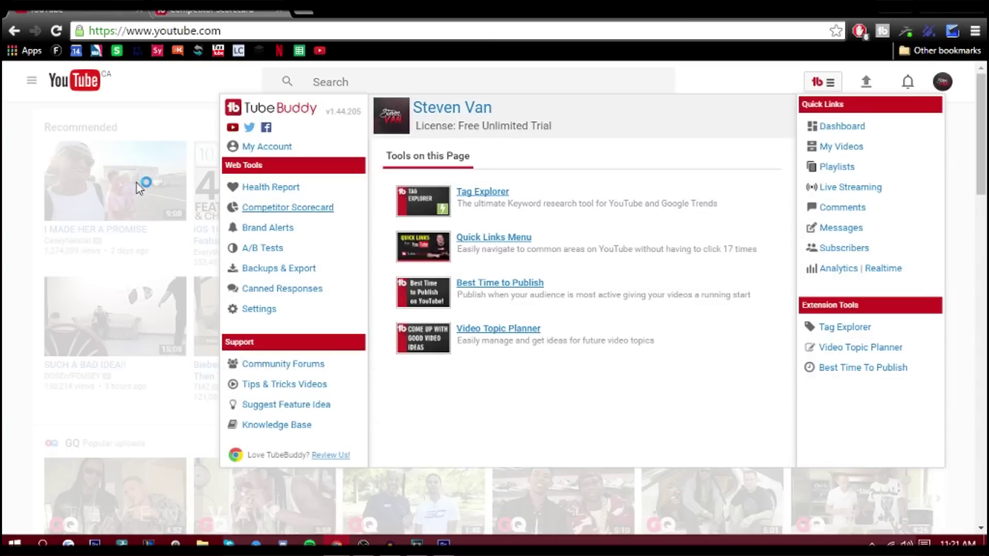
left_click(124, 148)
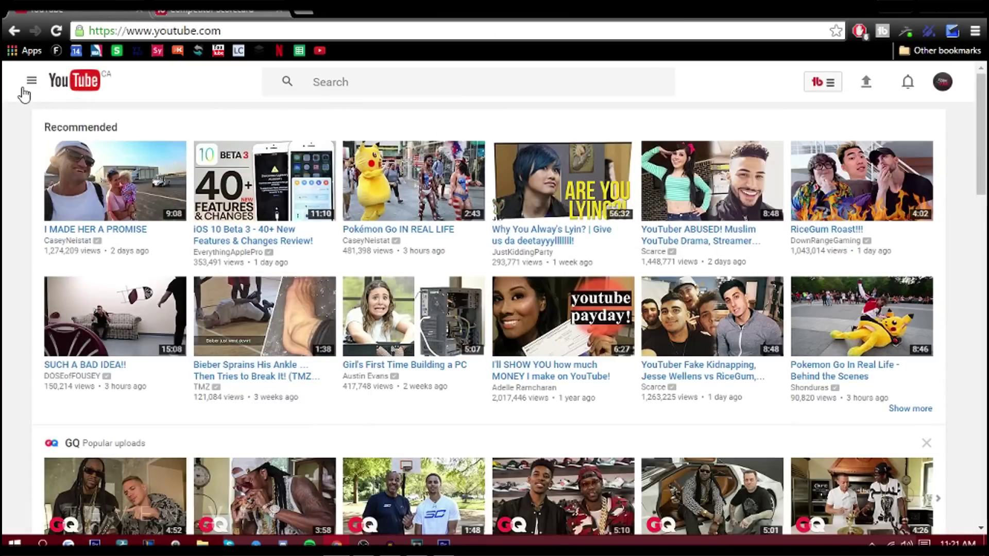
Go from My Channel to Video Manager and close the Competitor Scorecard tab.
left_click(31, 81)
left_click(60, 146)
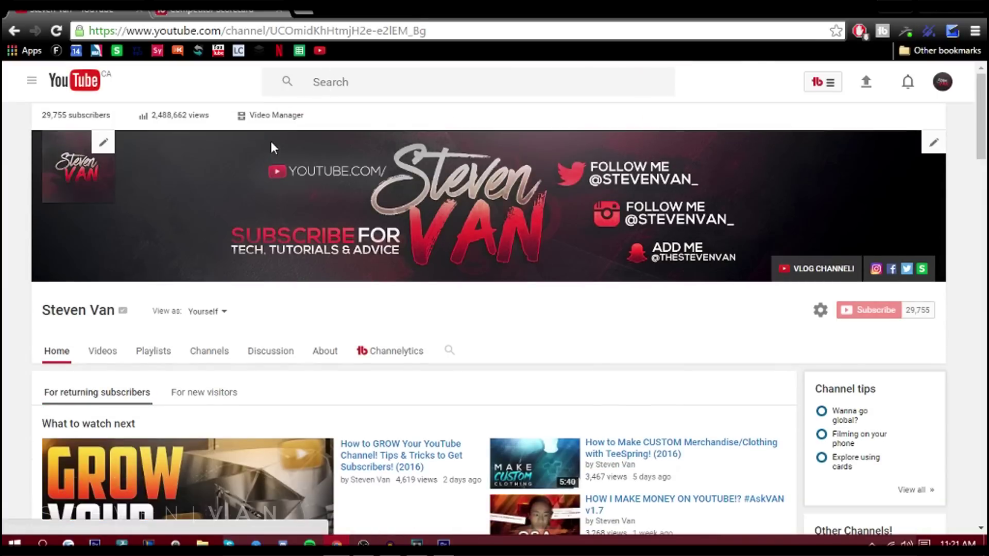
left_click(269, 116)
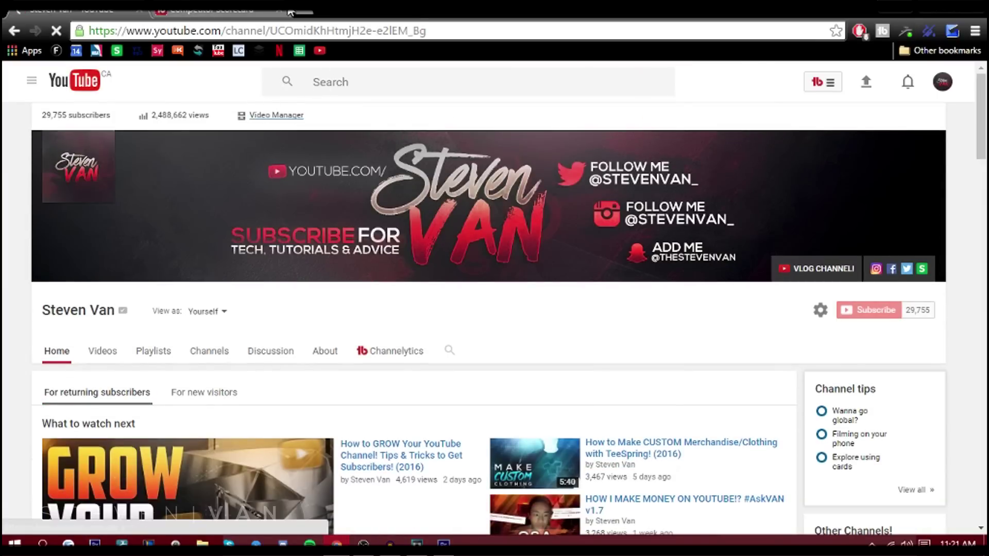
left_click(283, 11)
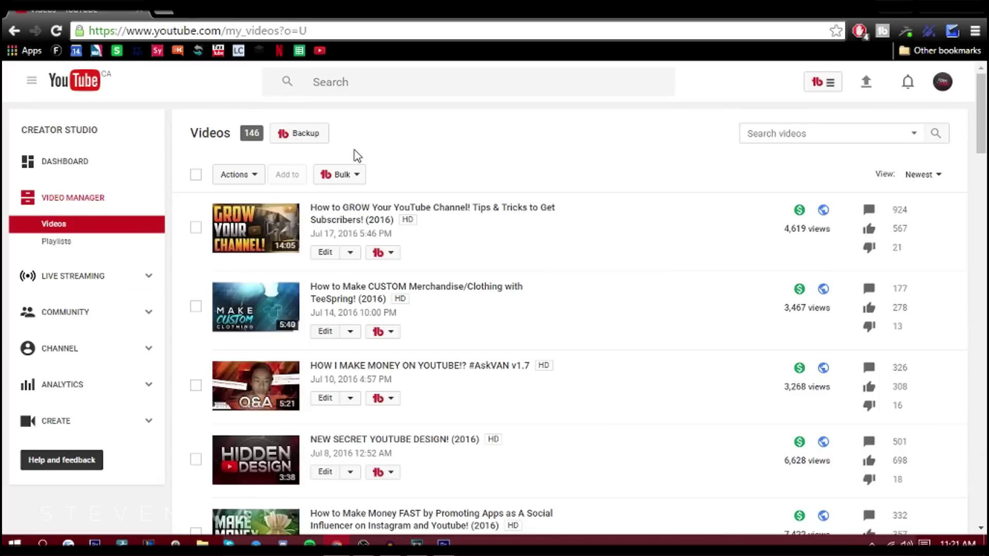
View TubeBuddy's Channel Backup metadata list, then close it without backing up.
left_click(302, 133)
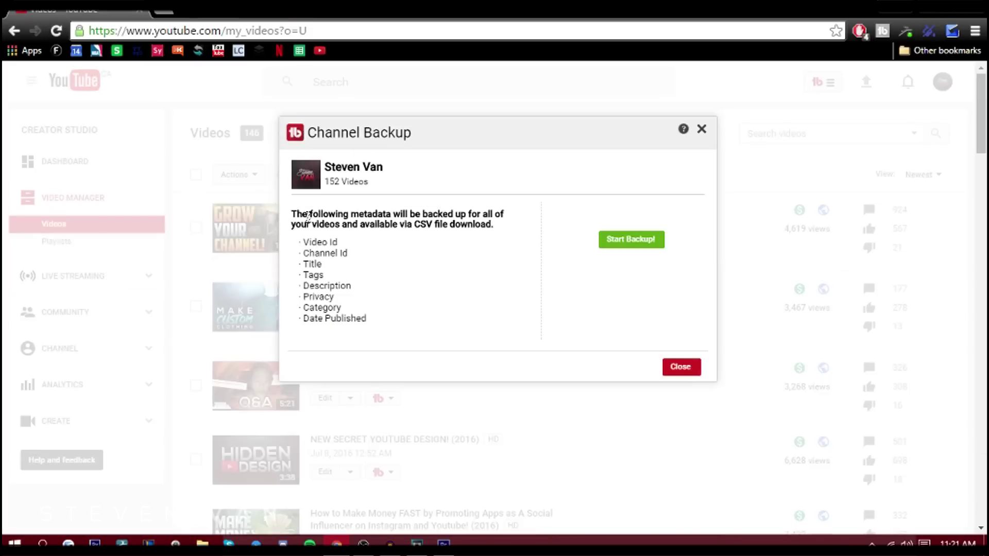
left_click_drag(312, 214, 383, 225)
left_click(357, 253)
left_click_drag(324, 242, 339, 242)
left_click(671, 367)
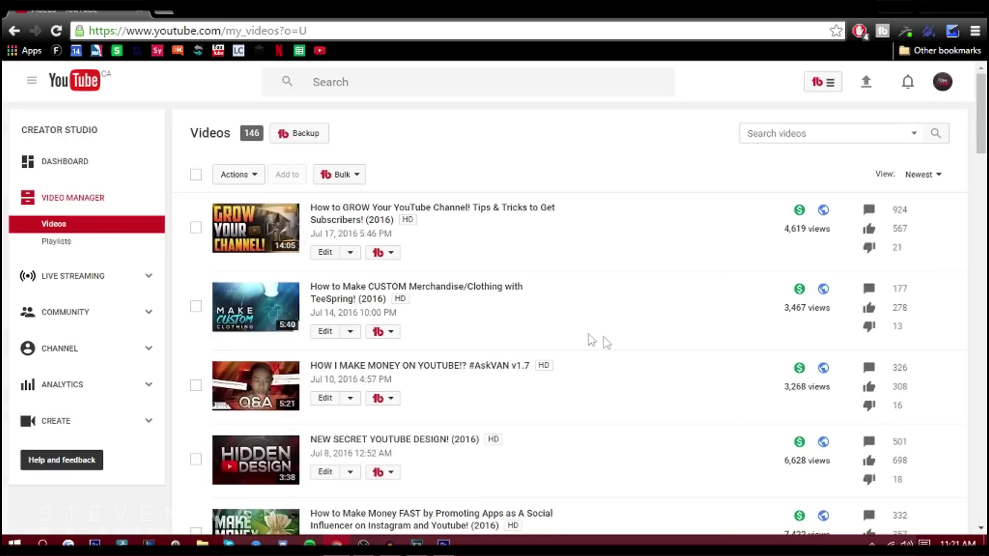
left_click(354, 176)
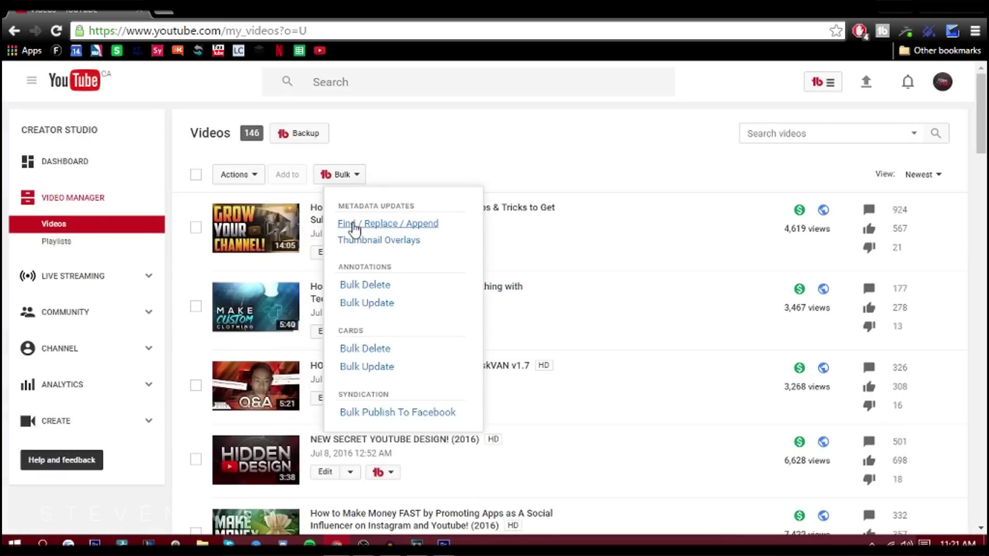
left_click(170, 399)
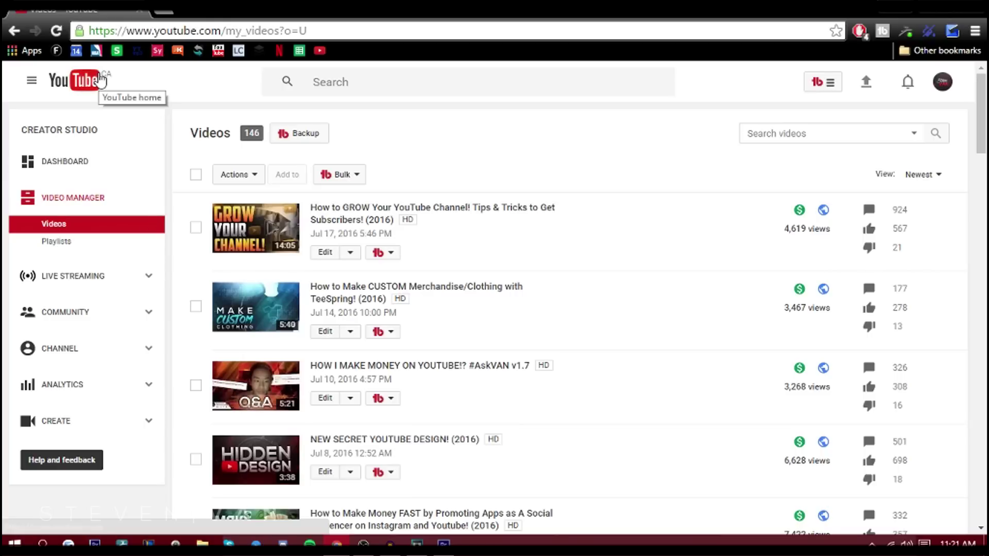
scroll(401, 321, "down", 10)
scroll(400, 400, "down", 3)
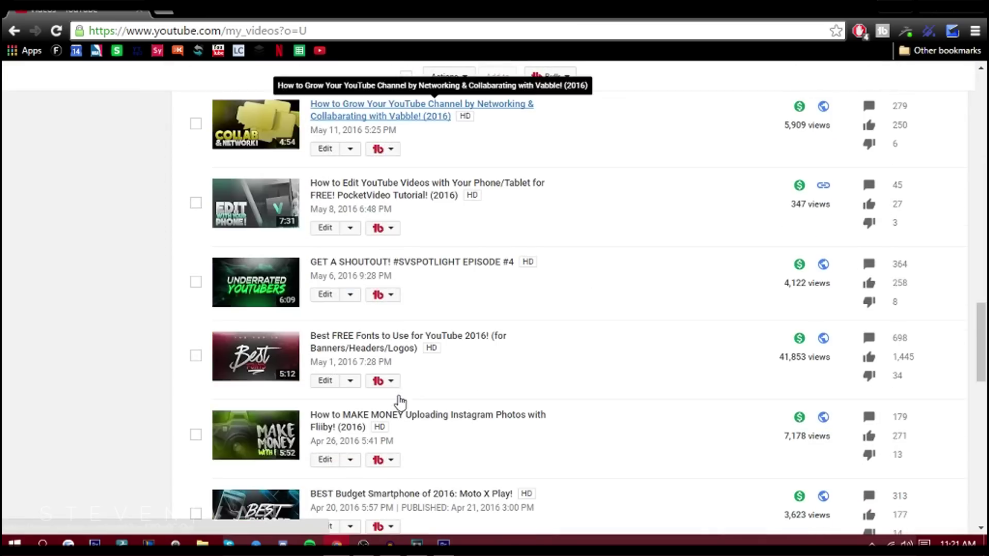
scroll(400, 401, "down", 5)
scroll(400, 400, "down", 3)
scroll(401, 400, "up", 5)
scroll(385, 408, "up", 8)
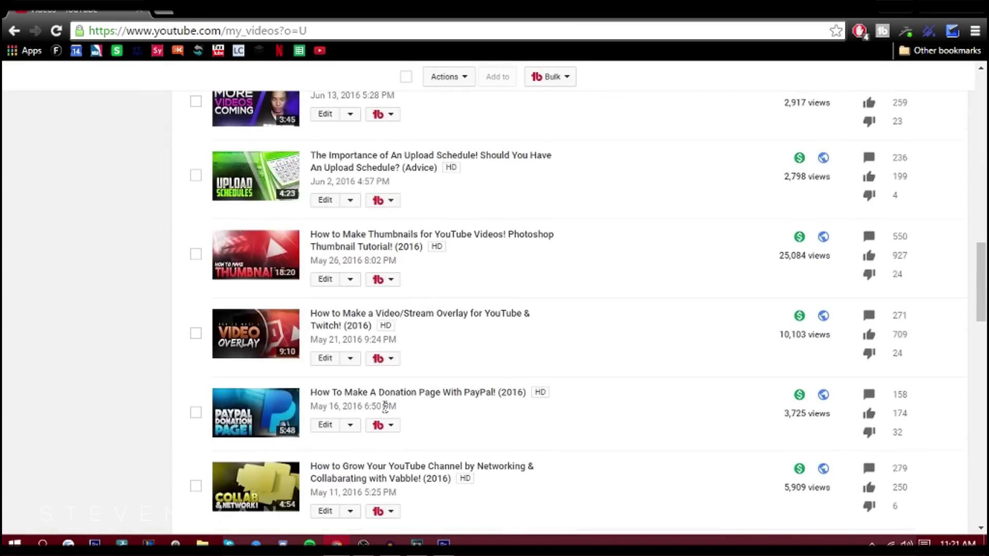
scroll(384, 409, "up", 5)
scroll(385, 408, "up", 5)
scroll(385, 408, "up", 8)
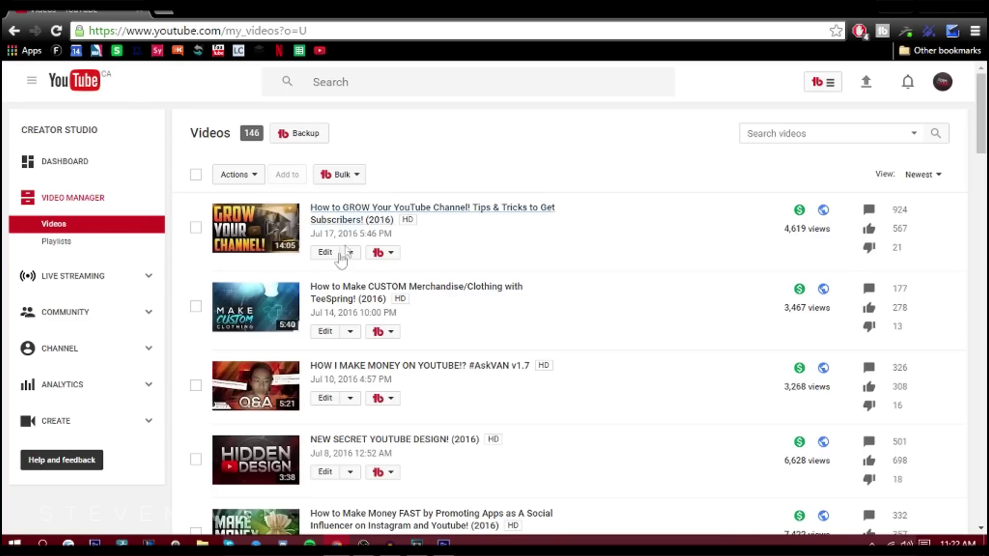
Preview Vid2Vid Promotion for the newest video, cancel it, and open the video's edit page.
left_click(383, 253)
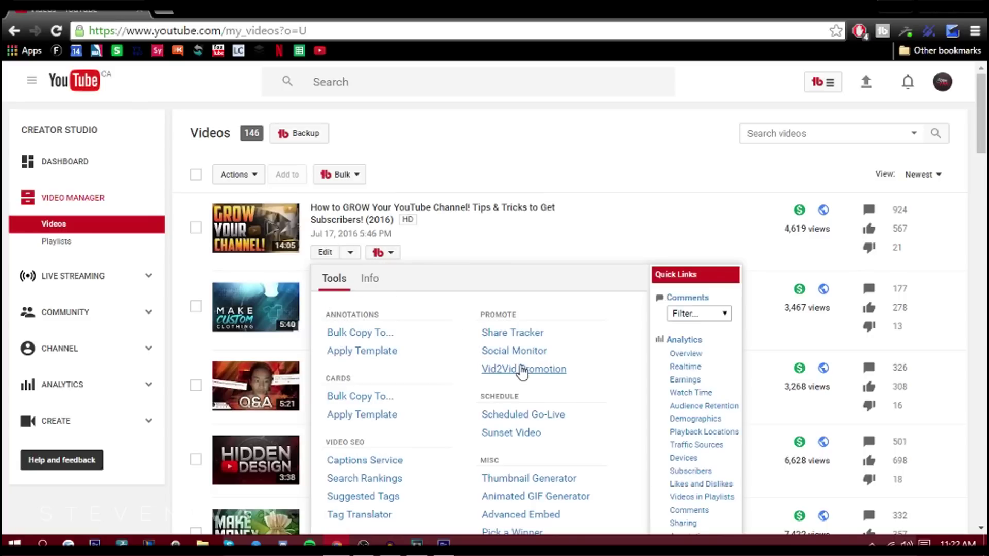
left_click(523, 368)
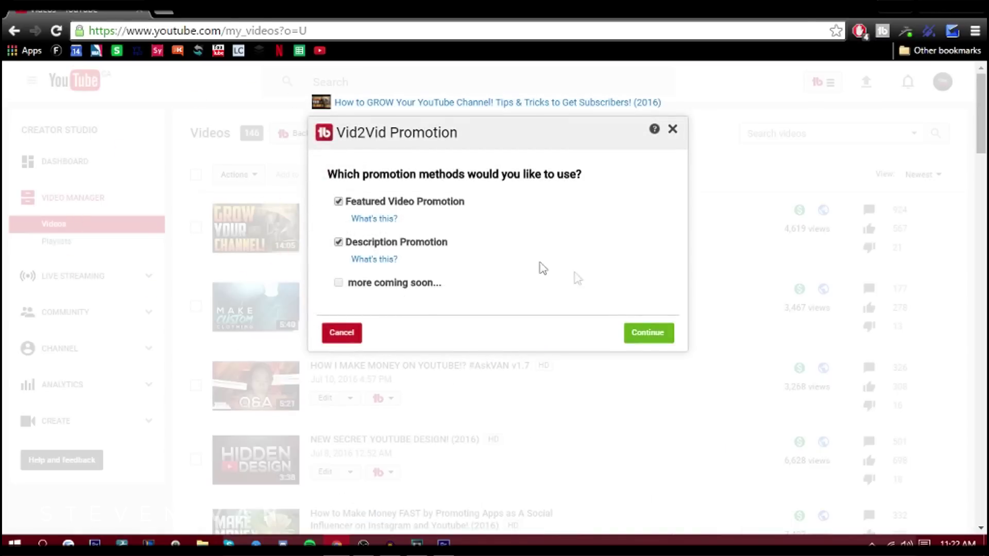
left_click(647, 333)
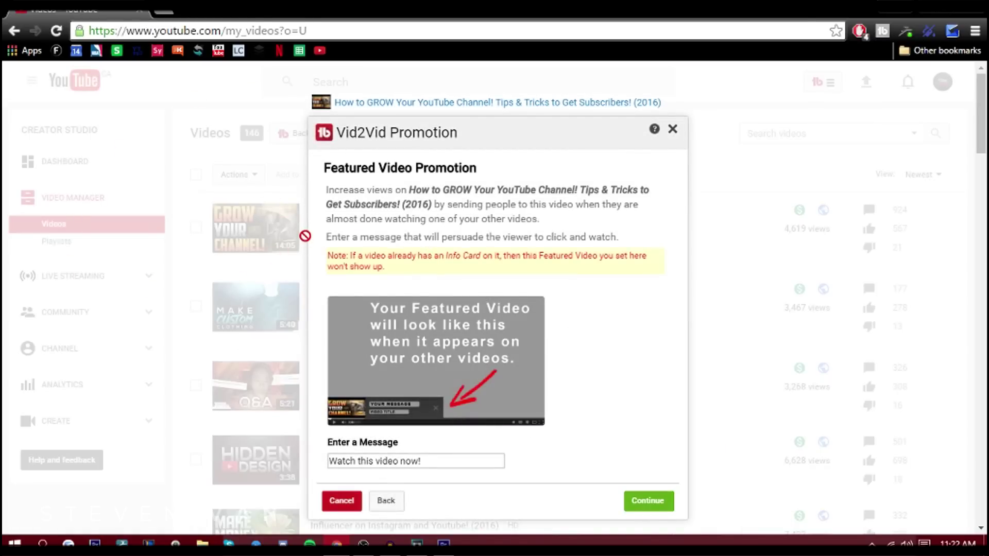
left_click(648, 502)
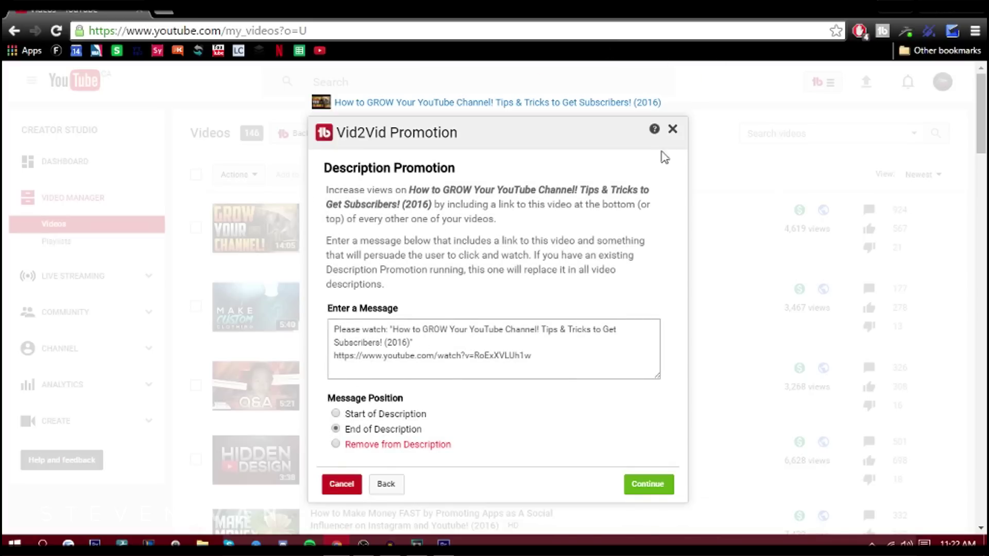
left_click(672, 128)
left_click(326, 255)
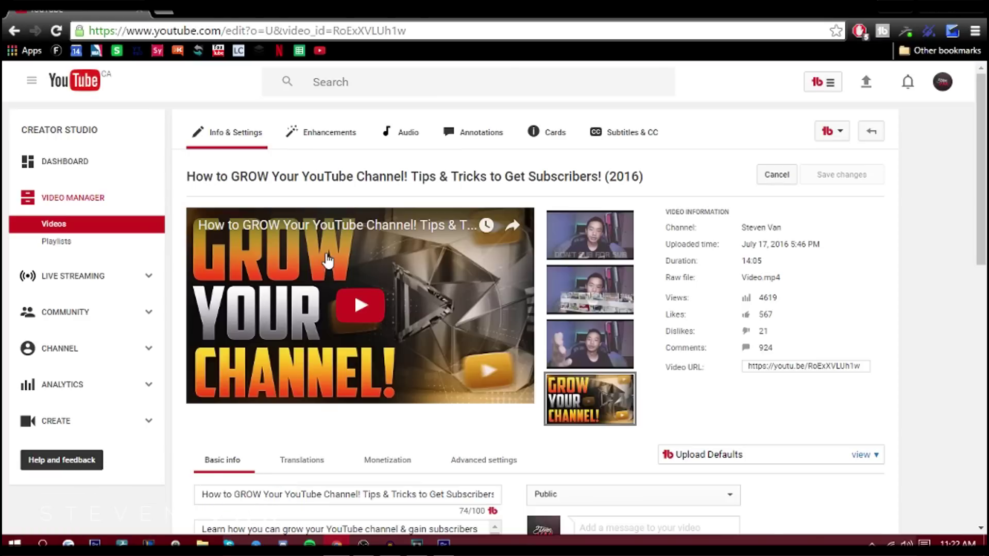
scroll(327, 261, "down", 4)
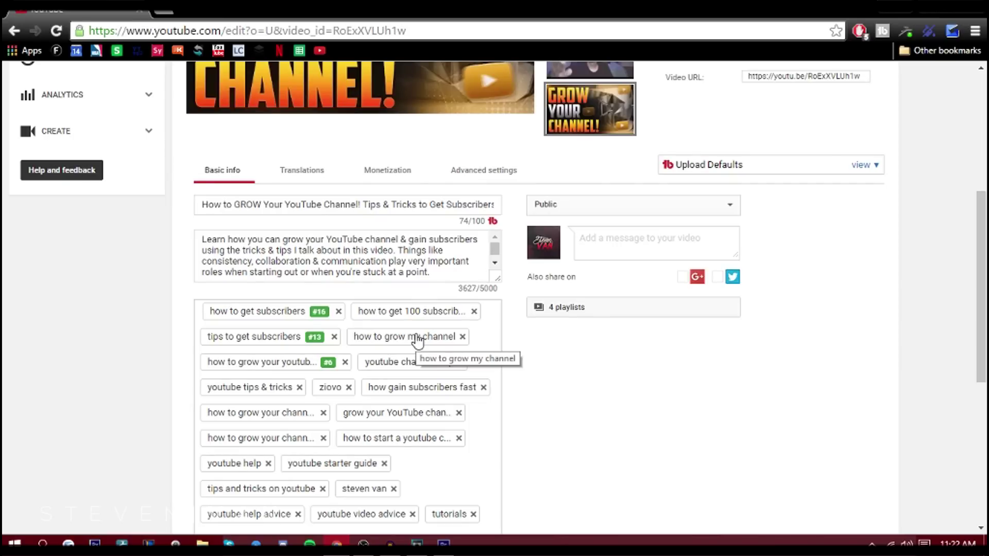
scroll(505, 331, "down", 4)
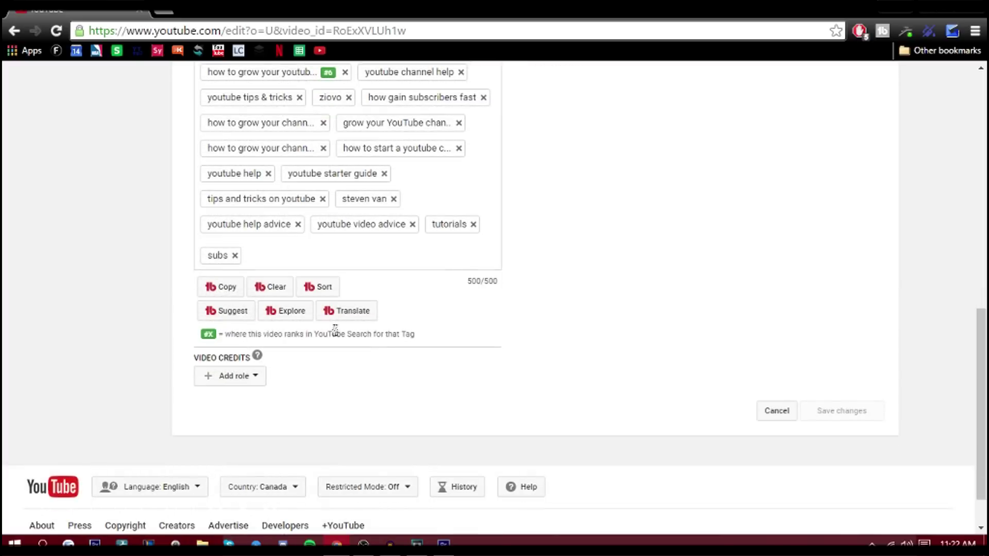
Explore the ziovo tag, then 'how to get subscribers' in Tag Explorer.
left_click_drag(221, 335, 302, 332)
scroll(389, 337, "up", 3)
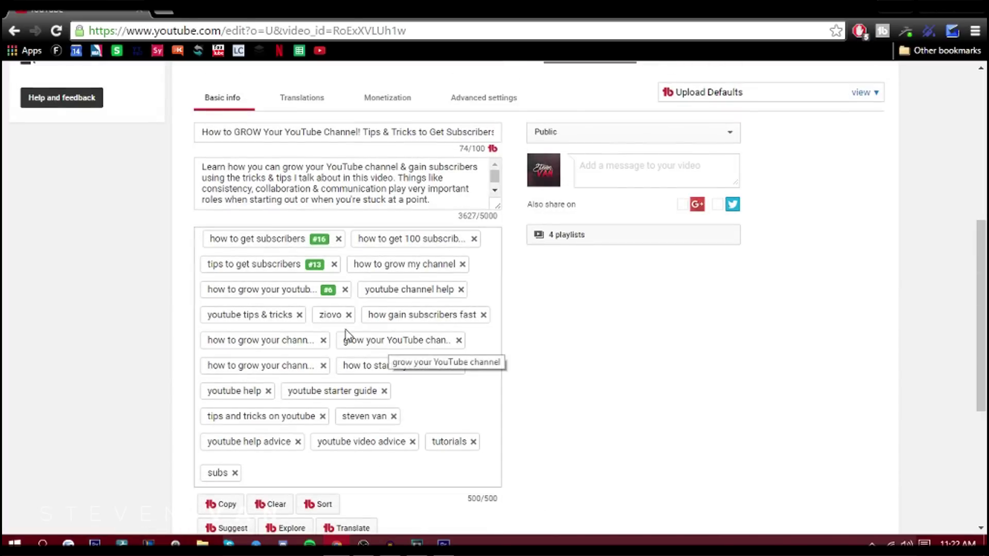
left_click(330, 316)
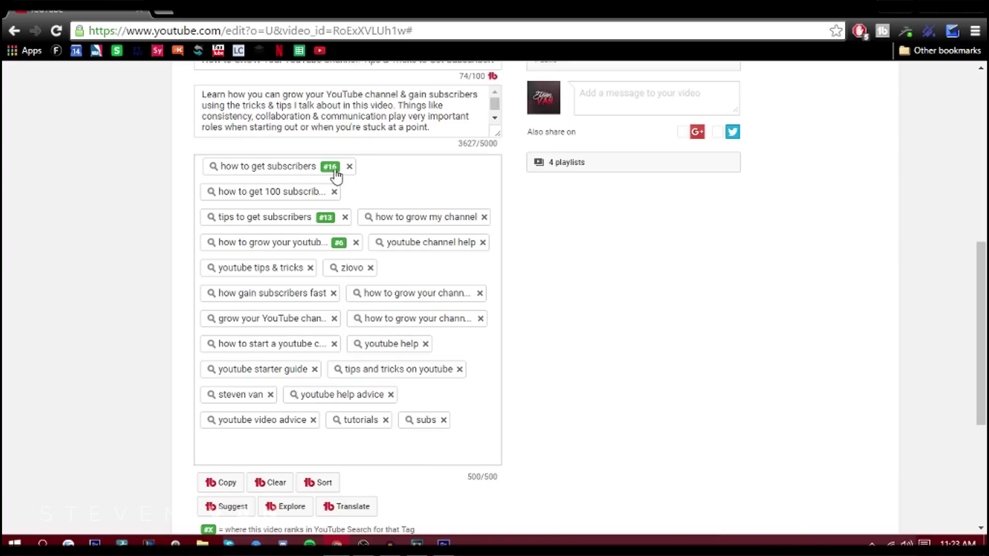
left_click(286, 169)
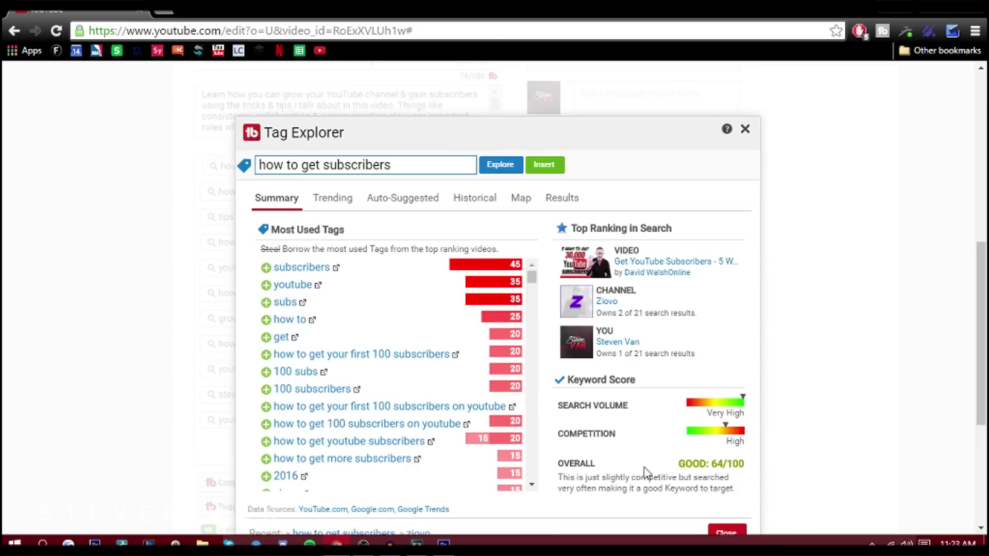
Look over the Tag Explorer results, then close it and return to the edit page.
left_click_drag(608, 402, 572, 408)
left_click(652, 420)
double_click(620, 312)
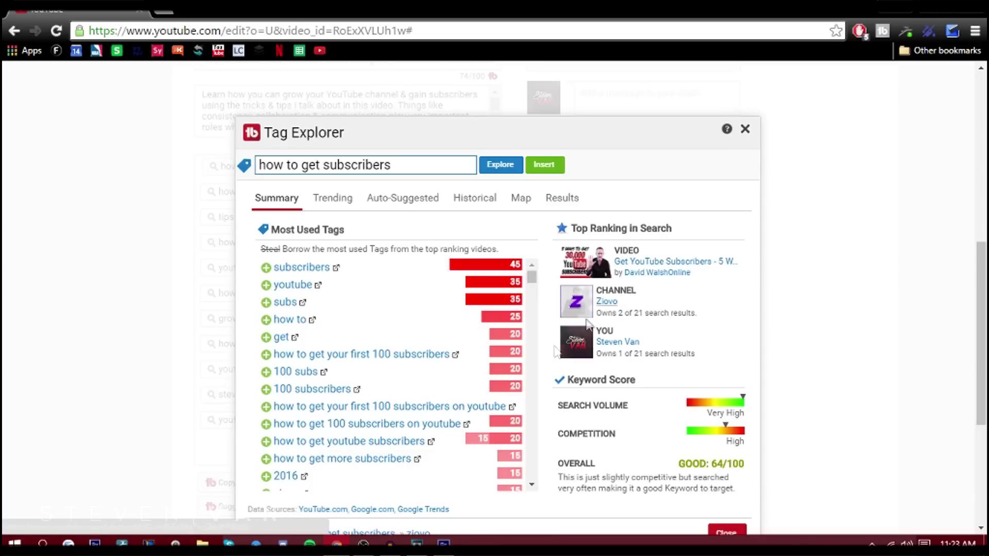
scroll(402, 371, "down", 5)
scroll(403, 371, "down", 3)
scroll(402, 364, "up", 8)
scroll(402, 356, "up", 5)
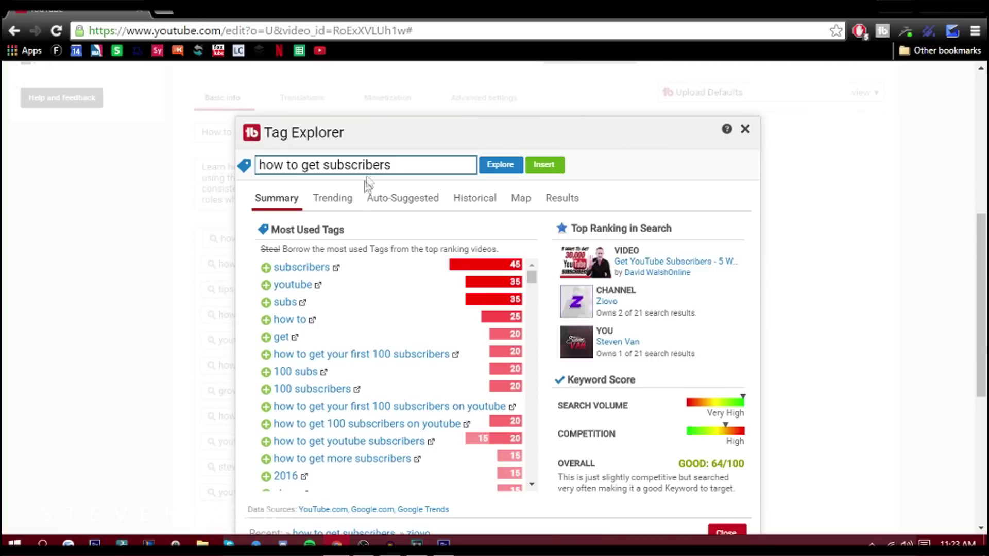
left_click_drag(299, 249, 323, 249)
left_click(339, 250)
left_click(726, 532)
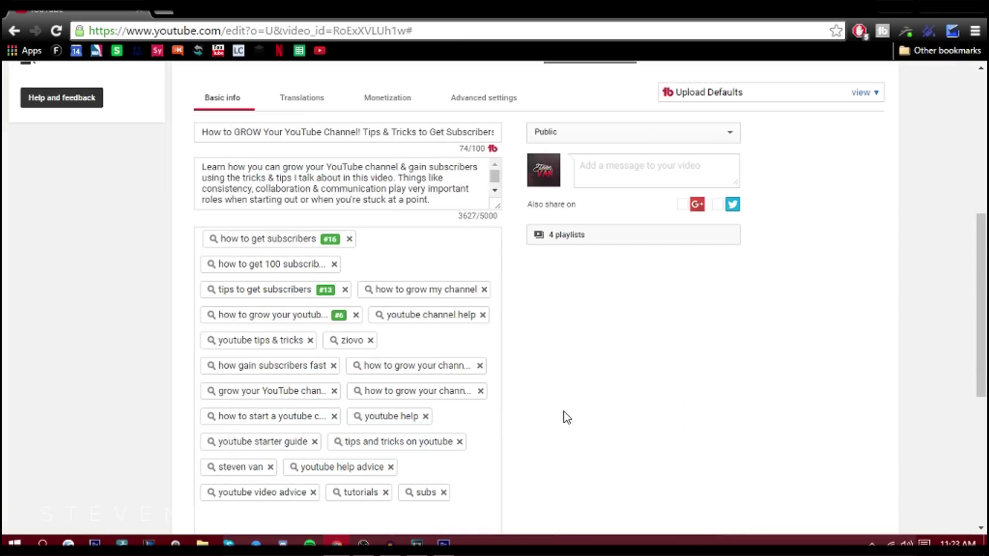
Copy the full video title and paste it as a new Tag Explorer query.
left_click(370, 133)
triple_click(369, 134)
right_click(370, 139)
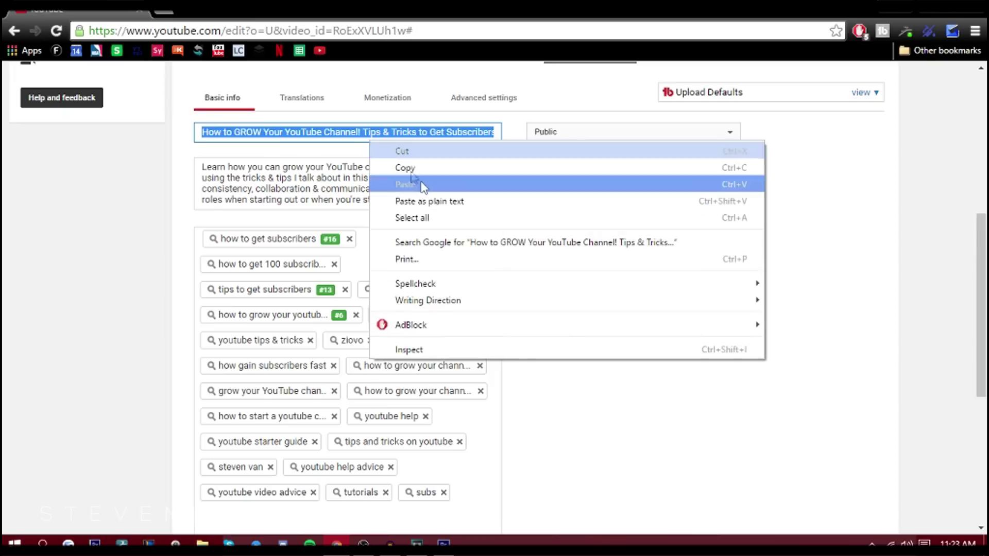
left_click(415, 171)
scroll(519, 315, "down", 5)
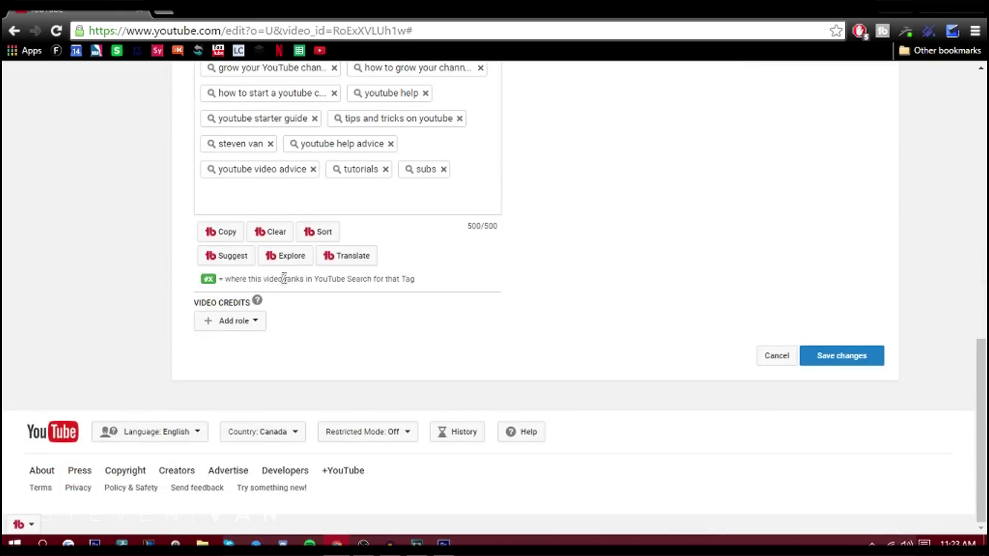
left_click(285, 255)
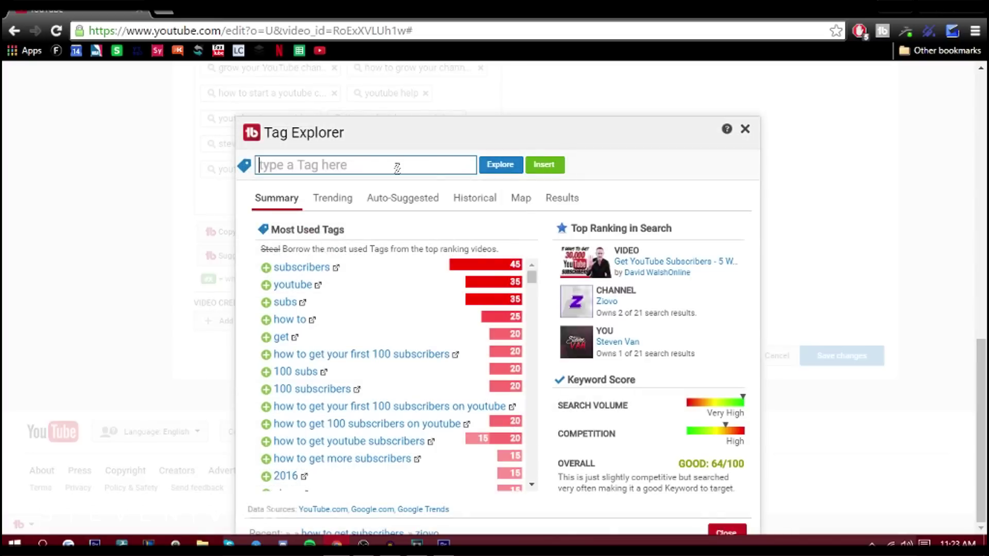
key("ctrl+v")
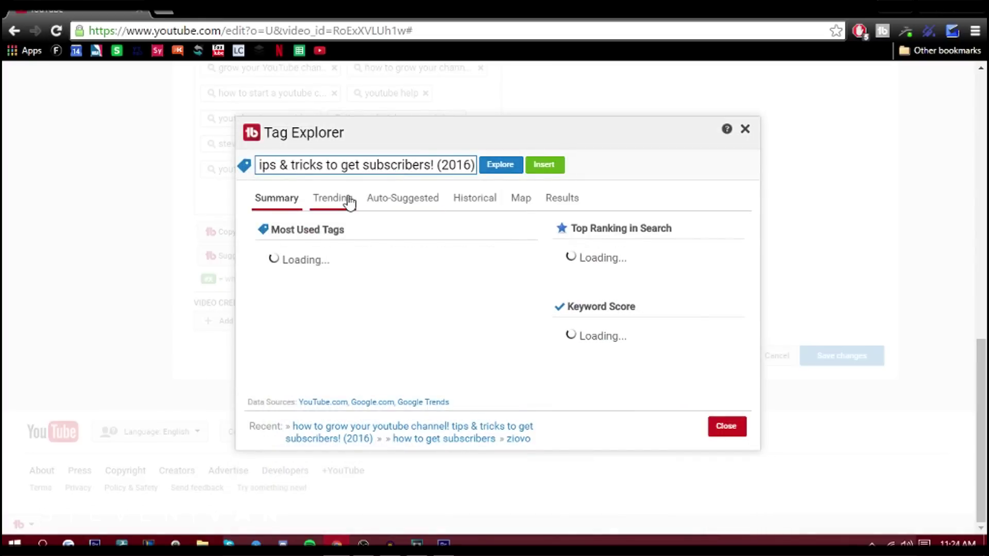
Browse the title's Auto-Suggested, Historical, Map, Results and Summary tabs.
left_click(402, 197)
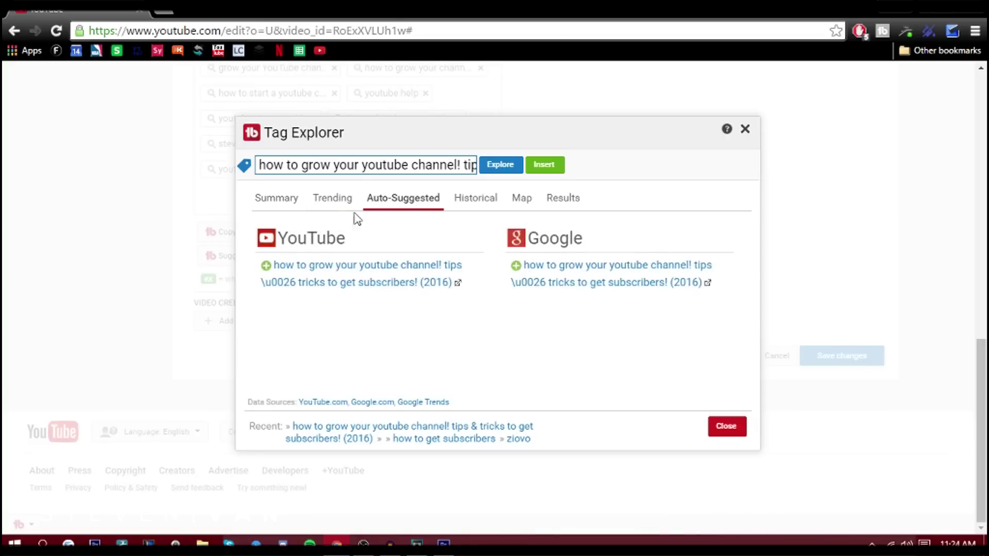
left_click(475, 198)
left_click(520, 197)
left_click(562, 197)
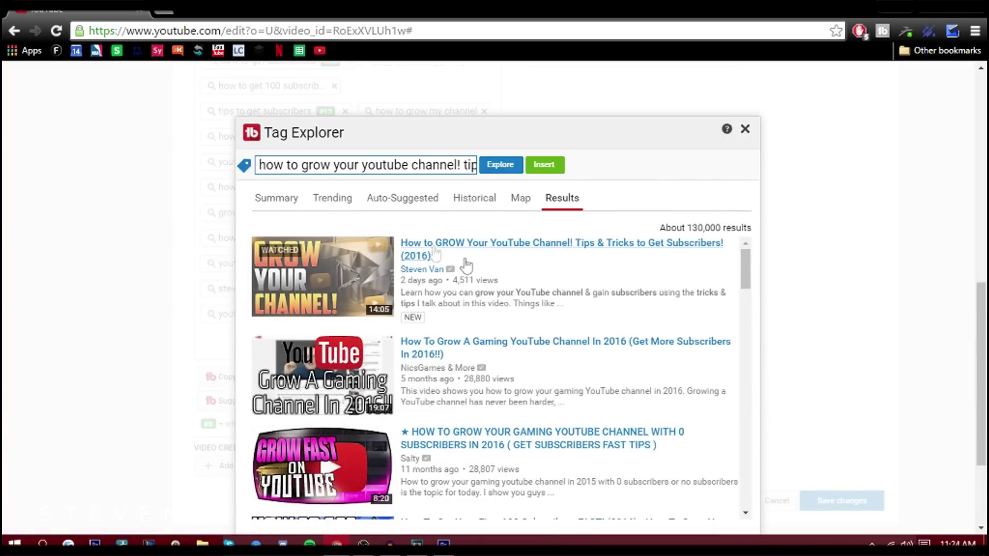
scroll(488, 324, "down", 5)
scroll(488, 324, "down", 5)
scroll(402, 233, "down", 5)
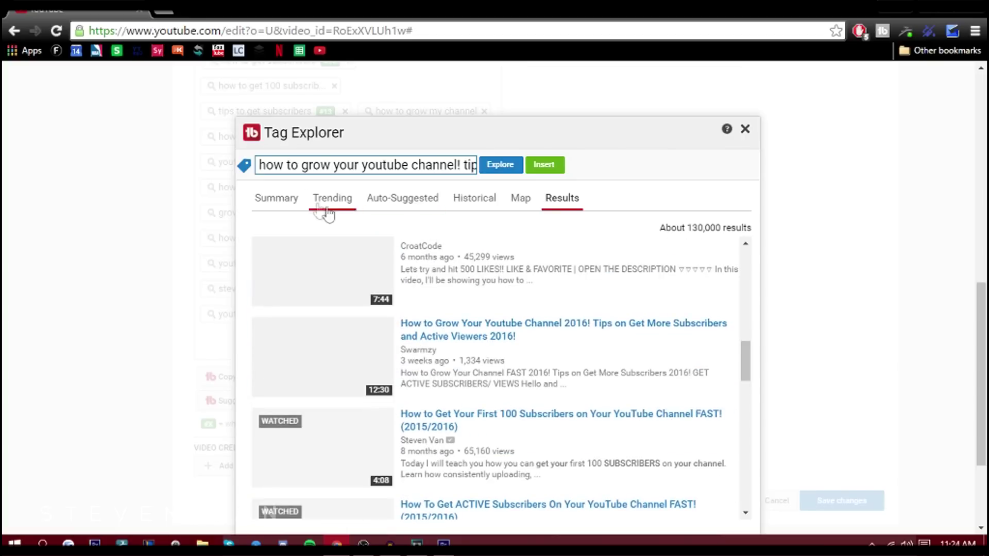
left_click(276, 199)
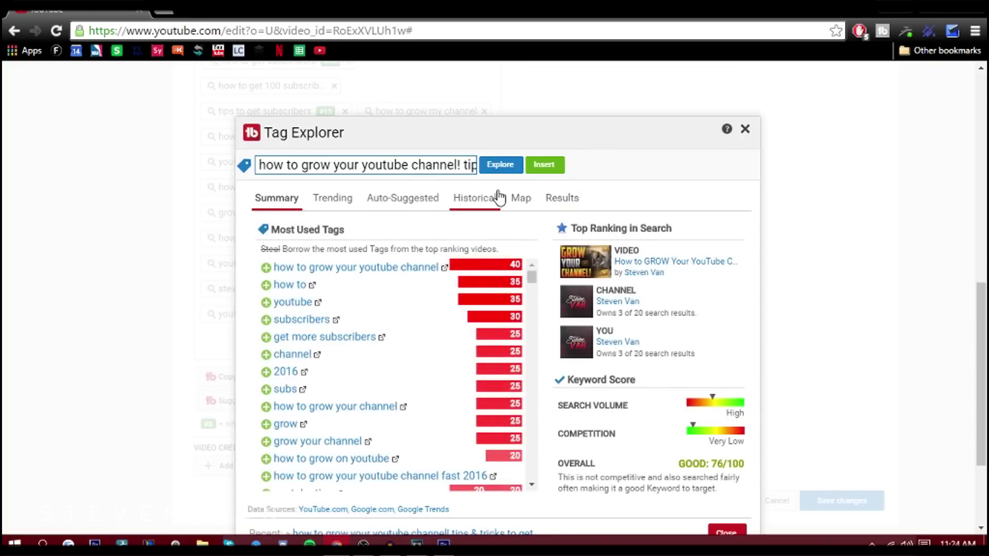
Revisit the Historical, Auto-Suggested, Results and Summary tabs, then close Tag Explorer.
left_click(473, 198)
left_click(402, 198)
left_click(562, 198)
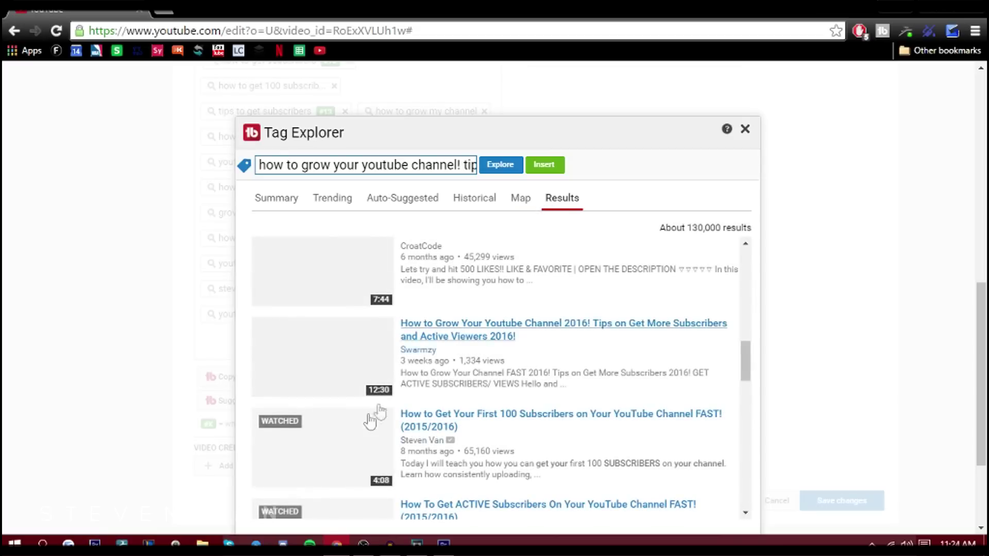
scroll(417, 438, "down", 1)
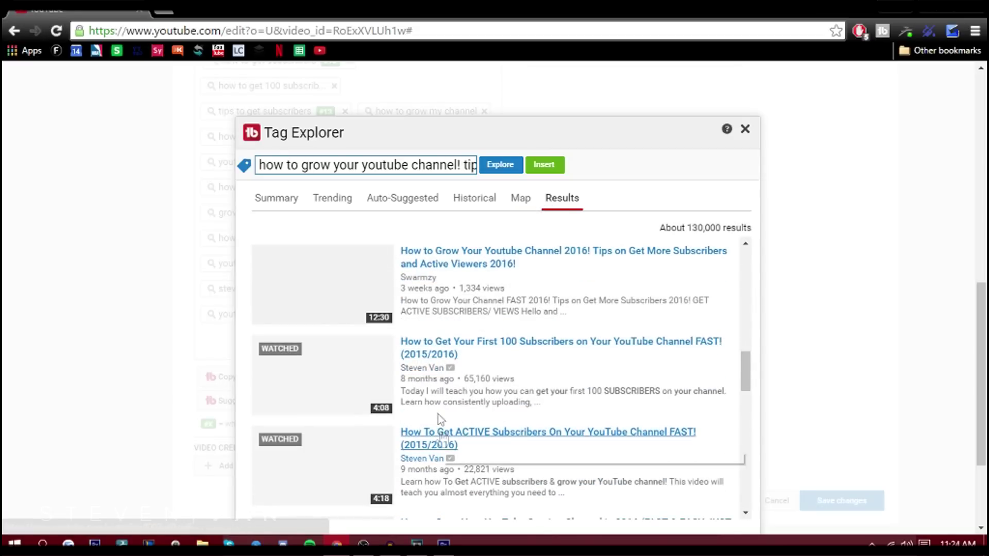
scroll(437, 336, "up", 2)
scroll(436, 336, "down", 1)
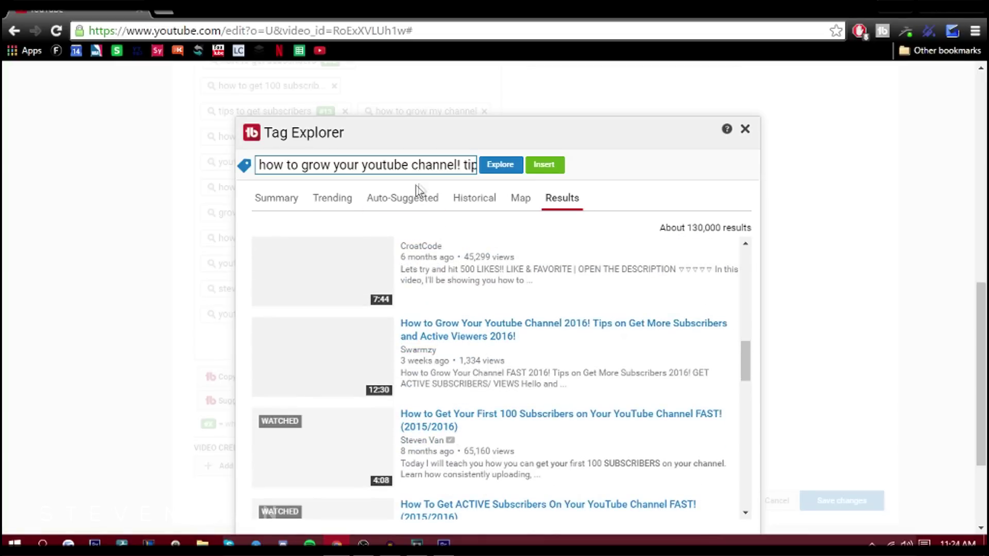
left_click(402, 198)
left_click(277, 199)
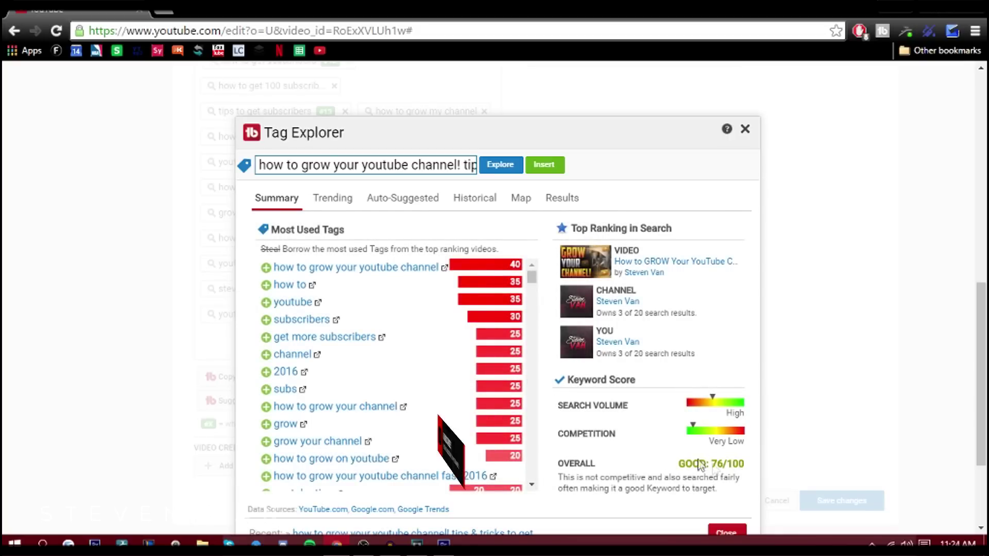
scroll(493, 398, "down", 1)
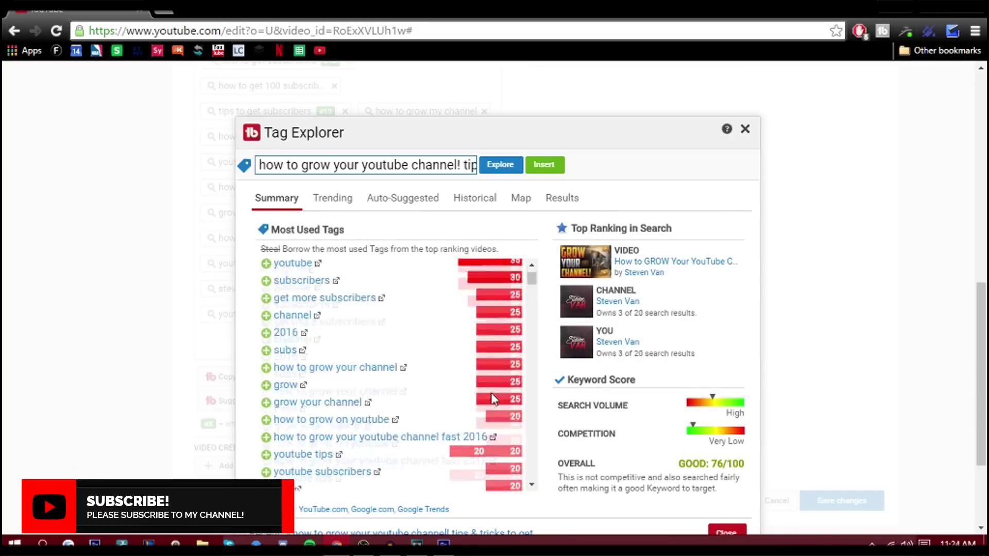
scroll(493, 399, "down", 4)
scroll(475, 373, "up", 2)
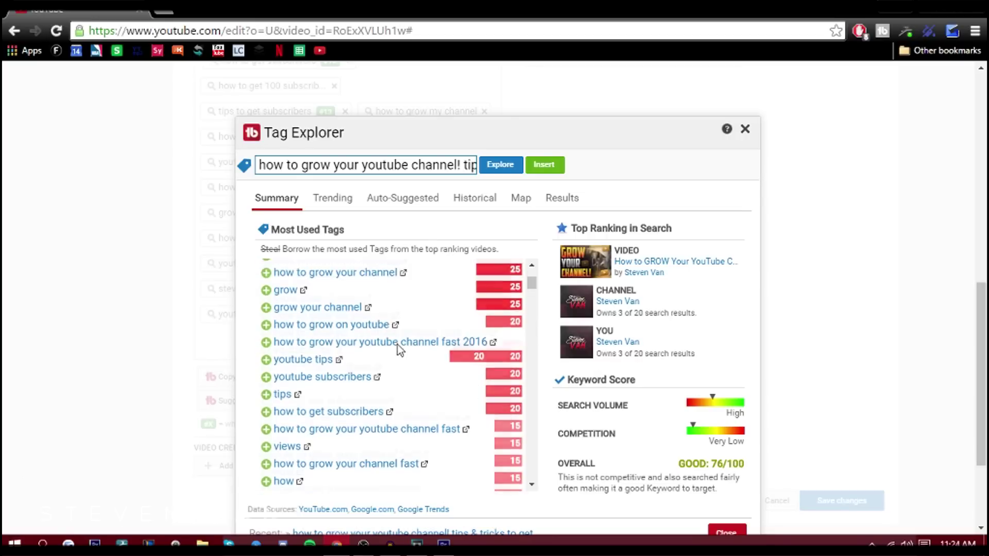
scroll(398, 347, "up", 4)
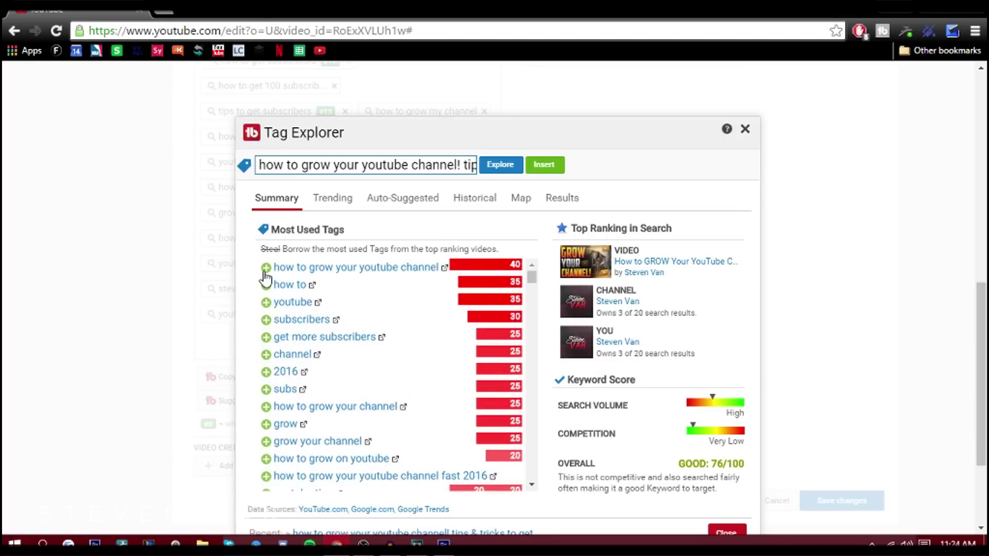
scroll(286, 423, "down", 4)
scroll(370, 421, "down", 4)
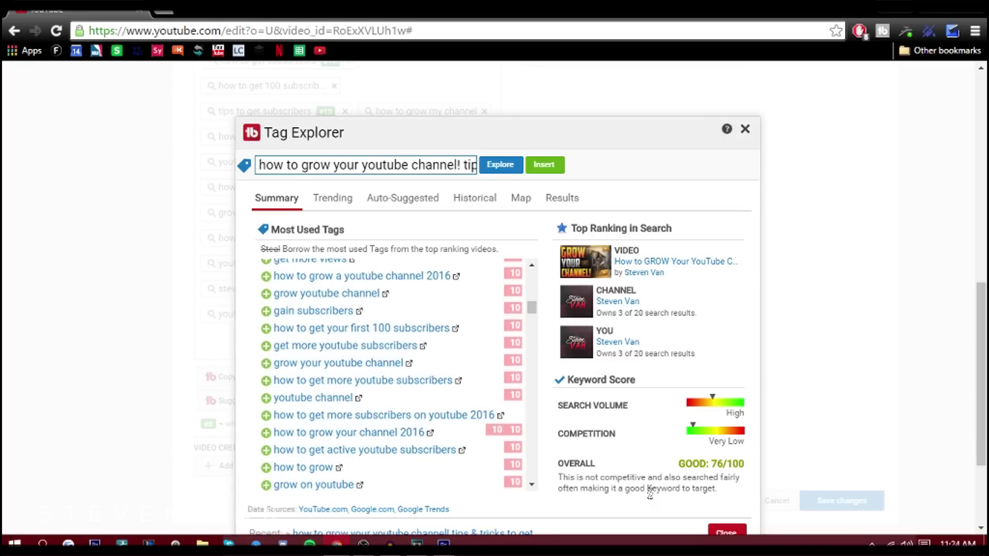
left_click(730, 530)
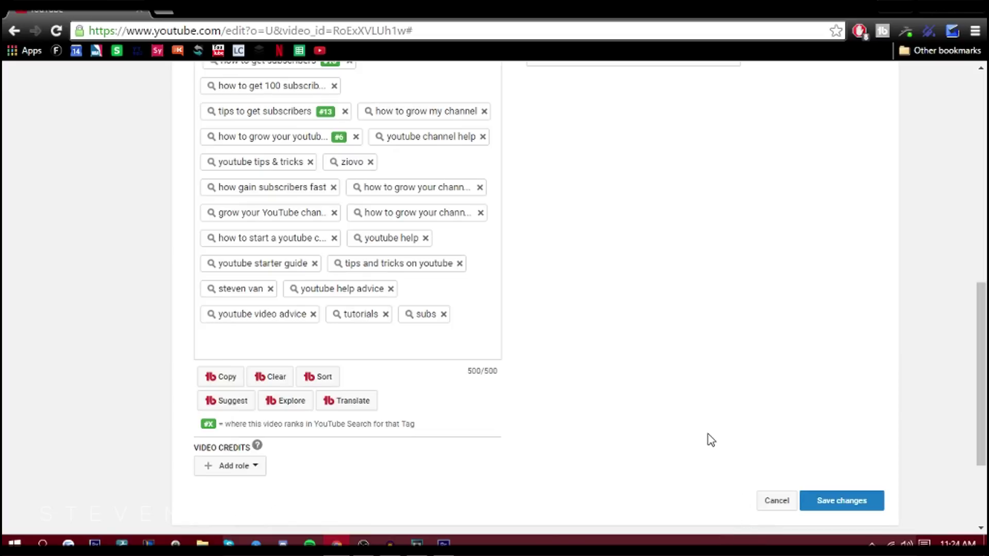
scroll(711, 440, "up", 3)
scroll(712, 440, "up", 5)
scroll(711, 440, "up", 5)
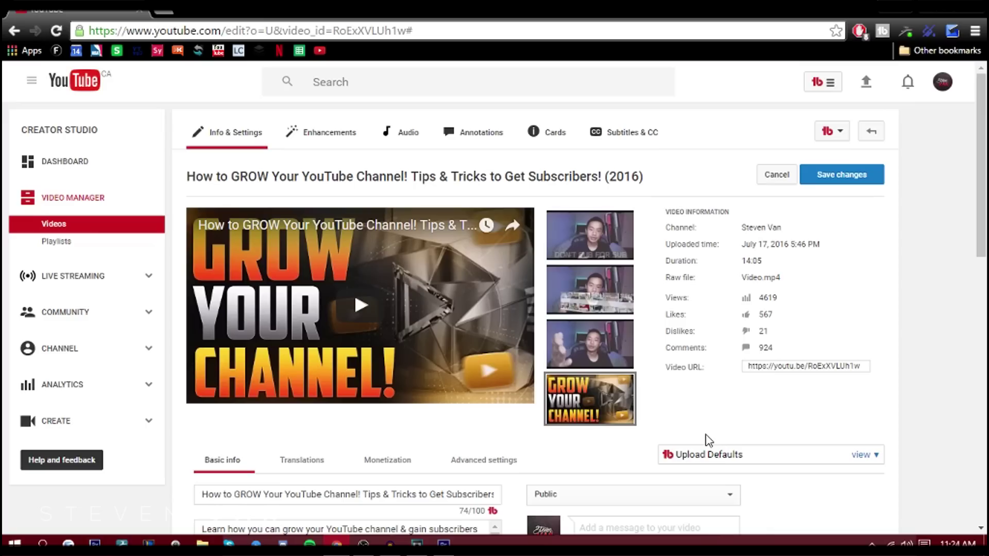
scroll(707, 439, "down", 5)
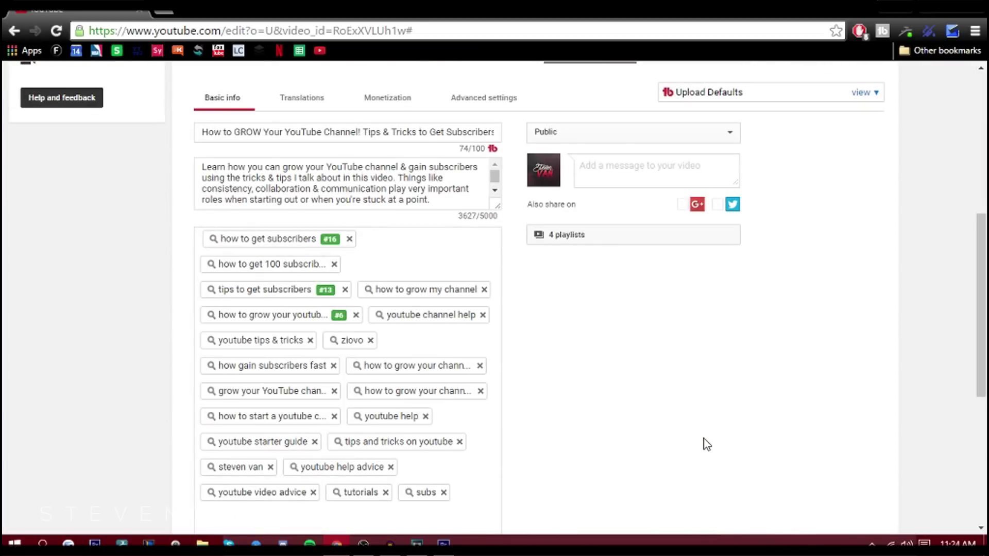
scroll(704, 439, "up", 5)
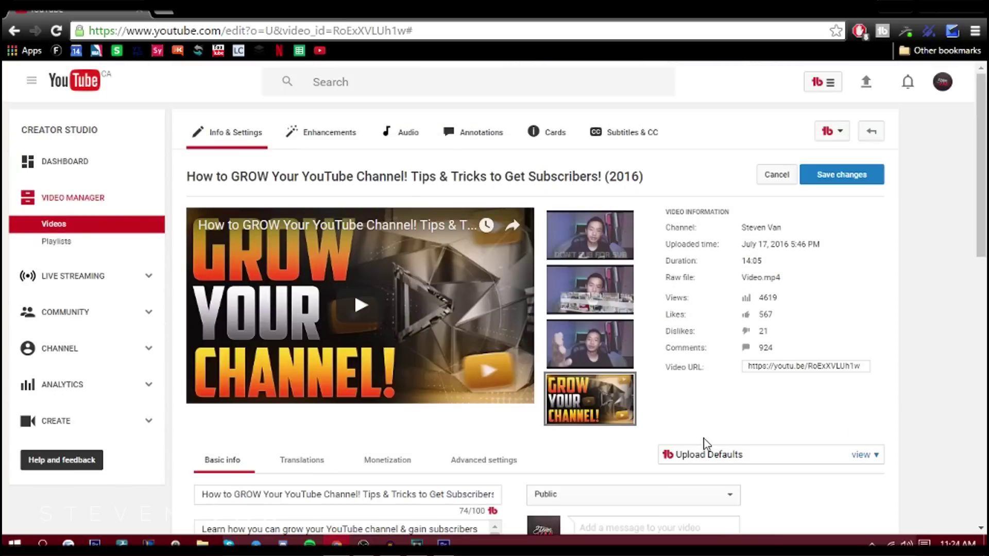